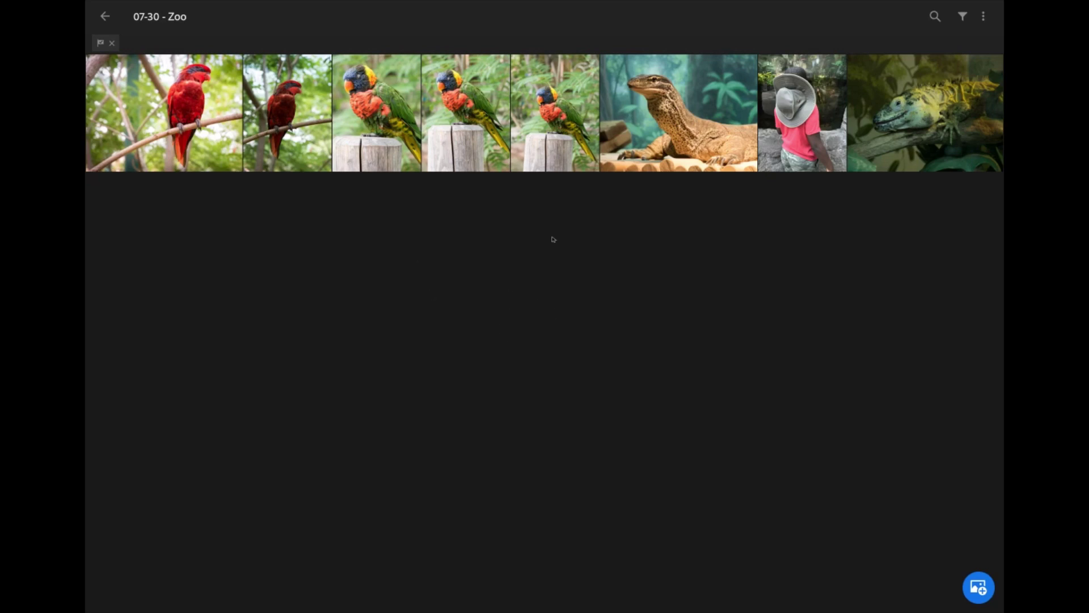
# Open the lorikeet photo, zoom to its head, and show its metadata (Panasonic DMC-G7, ISO 1600)
pyautogui.click(370, 123)
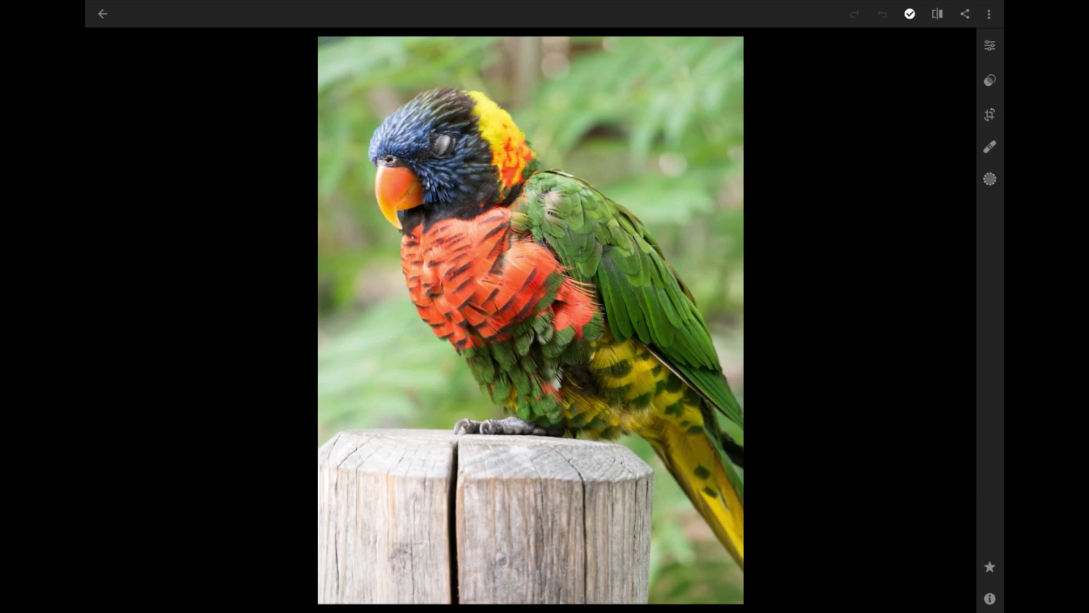
pyautogui.scroll(5, 547, 261)
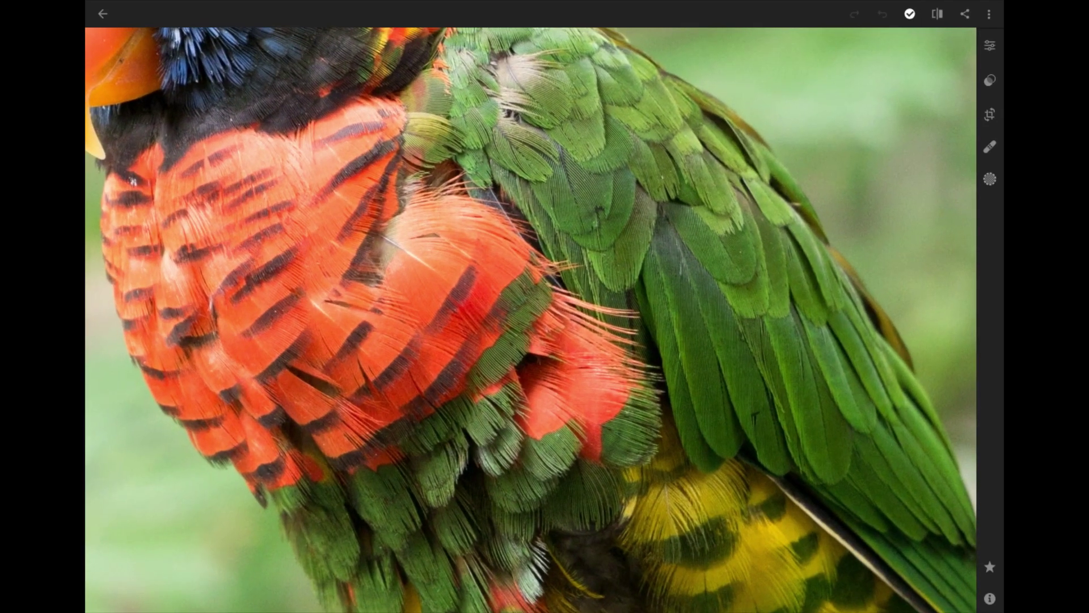
pyautogui.scroll(-1, 548, 261)
pyautogui.moveTo(545, 284); pyautogui.dragTo(545, 488)
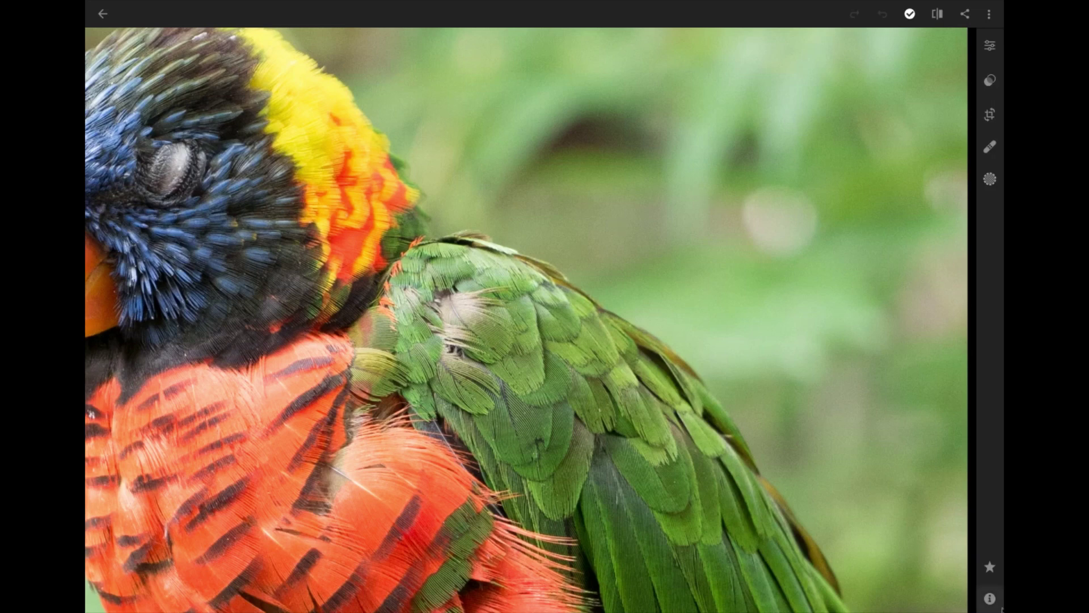
pyautogui.click(990, 599)
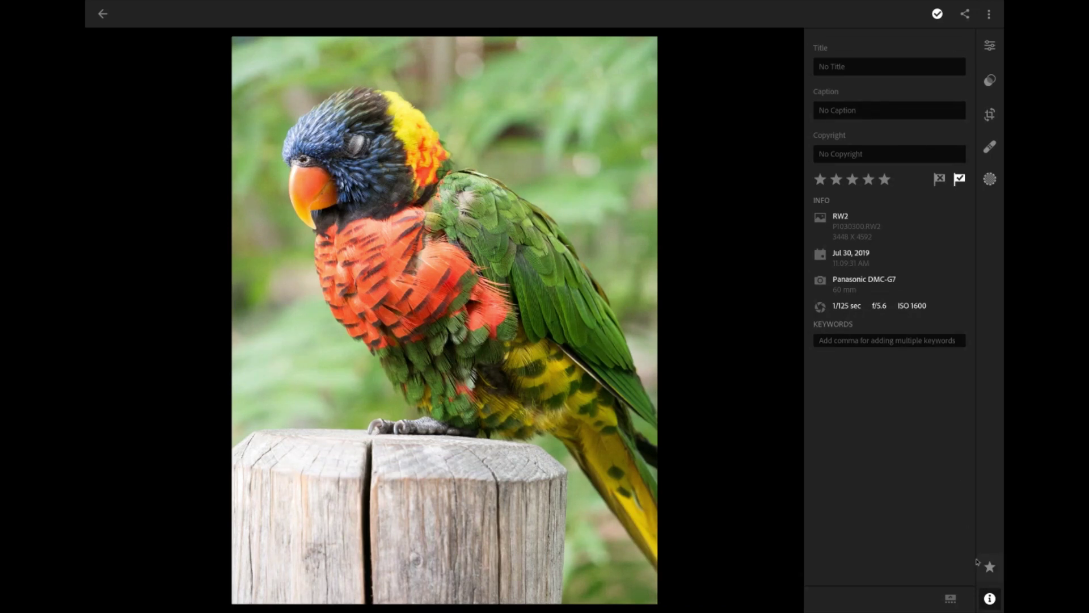
# Hide the photo's Info details and zoom into the wing feathers to inspect the noise
pyautogui.click(989, 599)
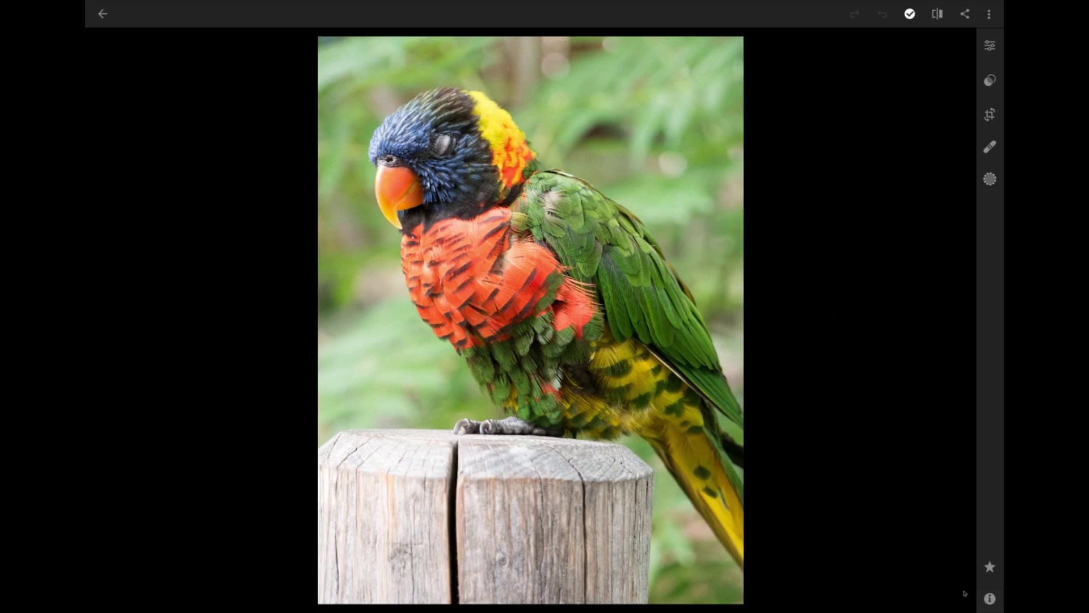
pyautogui.click(990, 599)
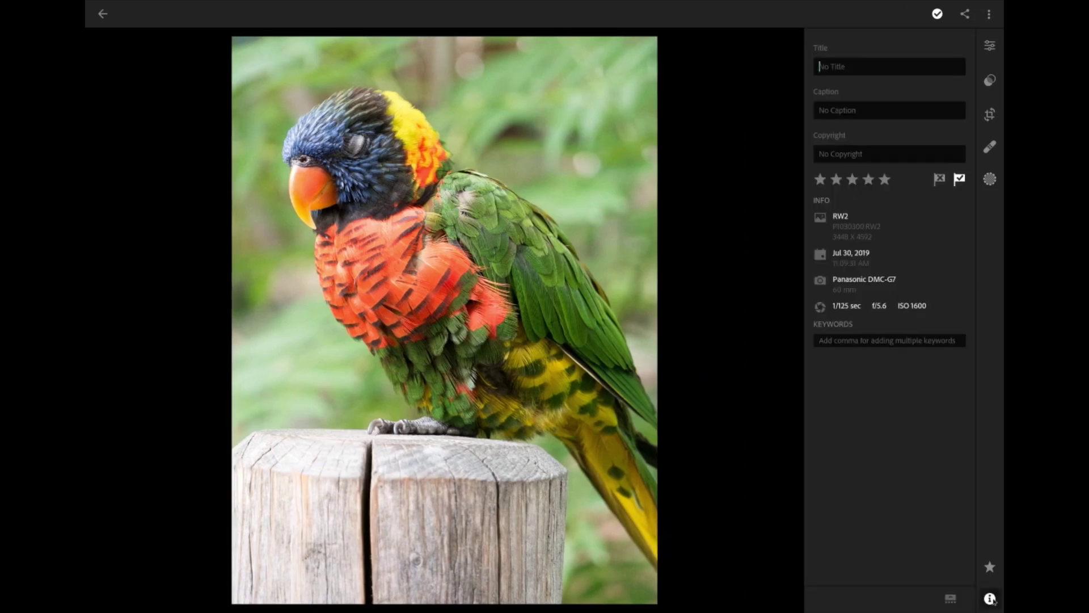
pyautogui.click(990, 599)
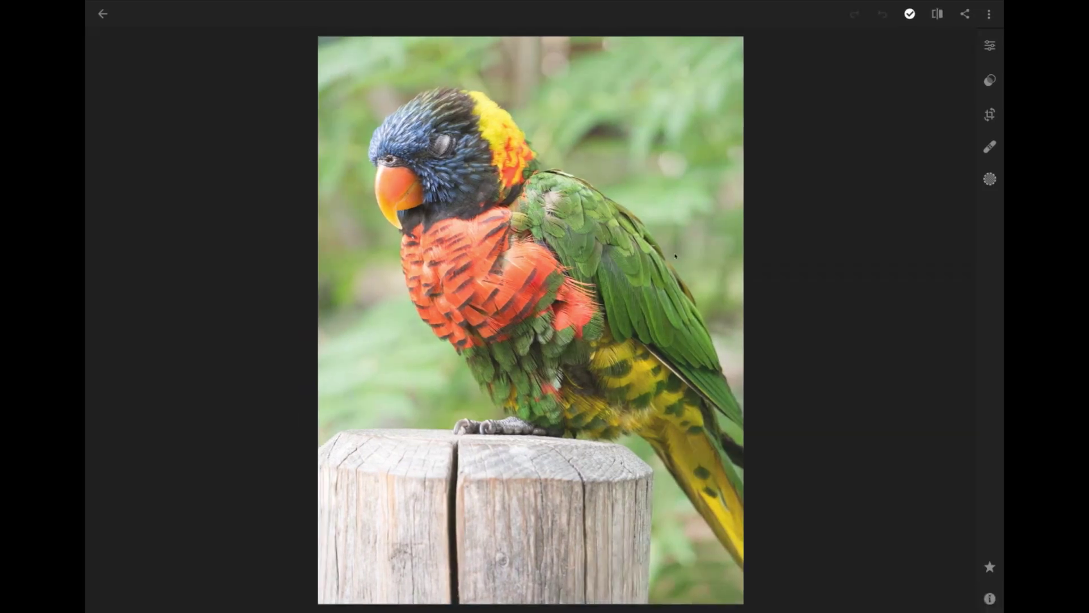
pyautogui.scroll(5, 675, 256)
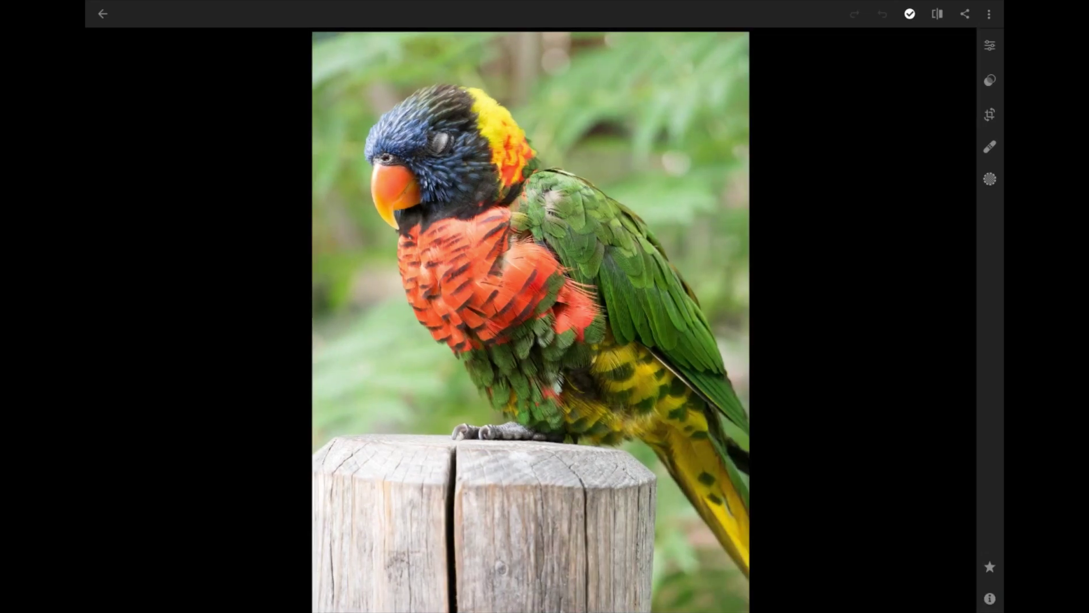
pyautogui.scroll(5, 729, 239)
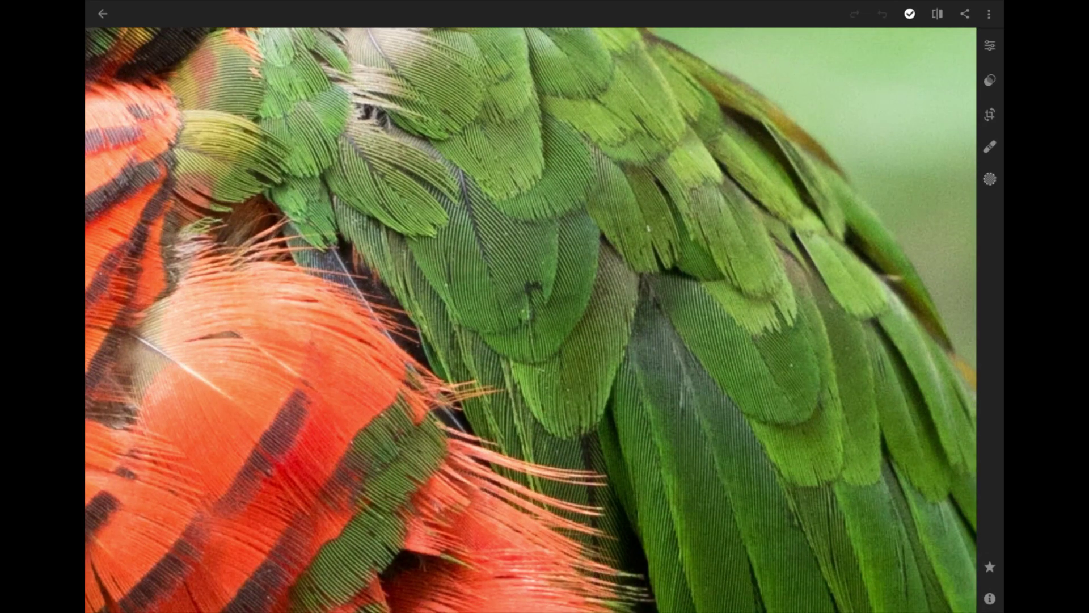
pyautogui.scroll(-5, 531, 319)
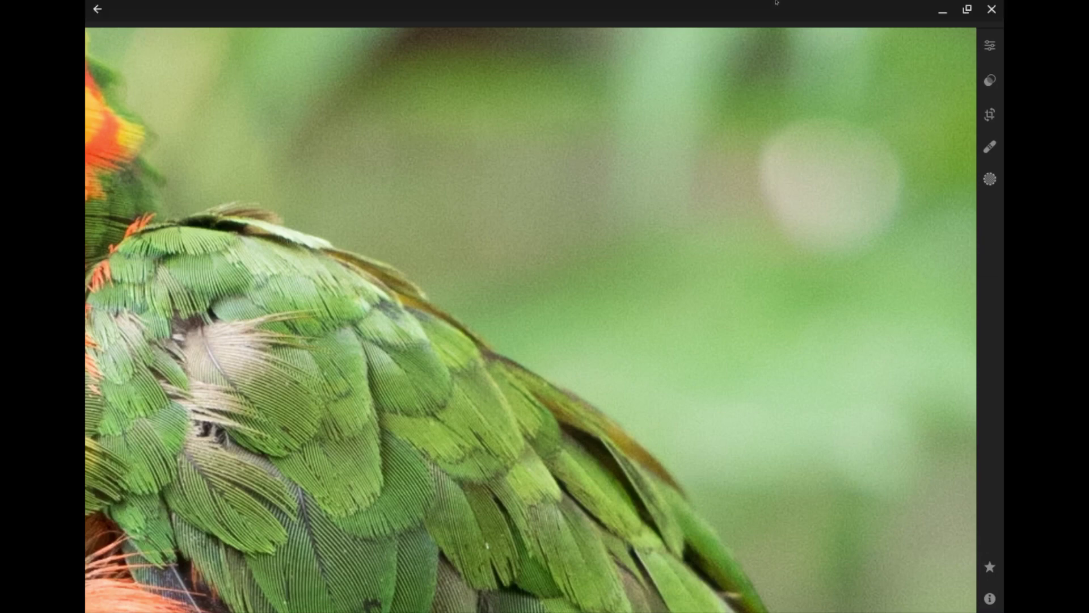
# Show the Detail settings (Sharpening 40, Noise Reduction 0, Color 25) and zoom into the feathers
pyautogui.click(990, 47)
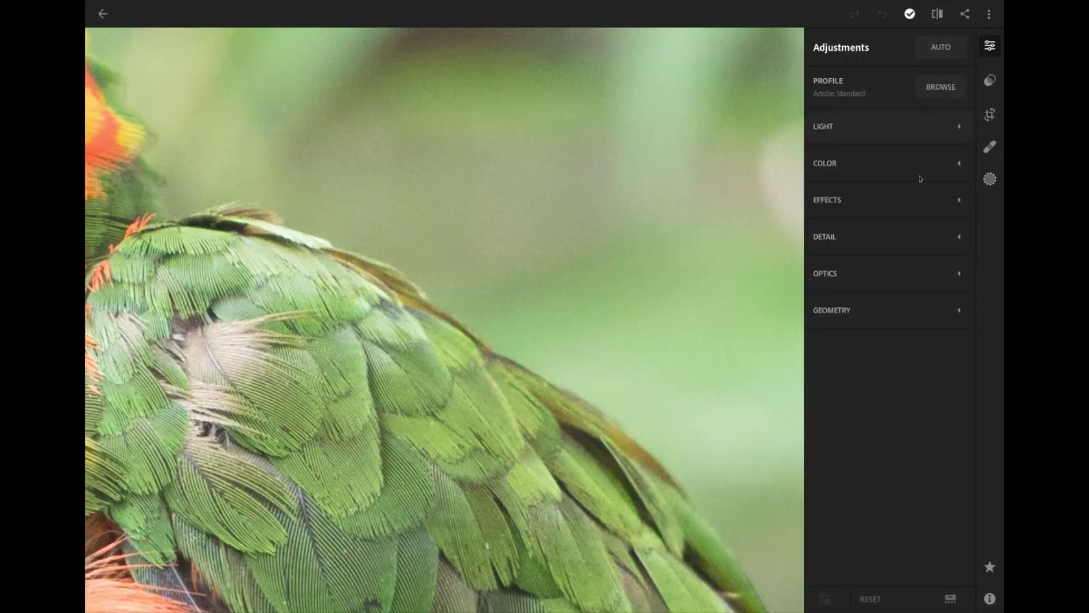
pyautogui.click(872, 238)
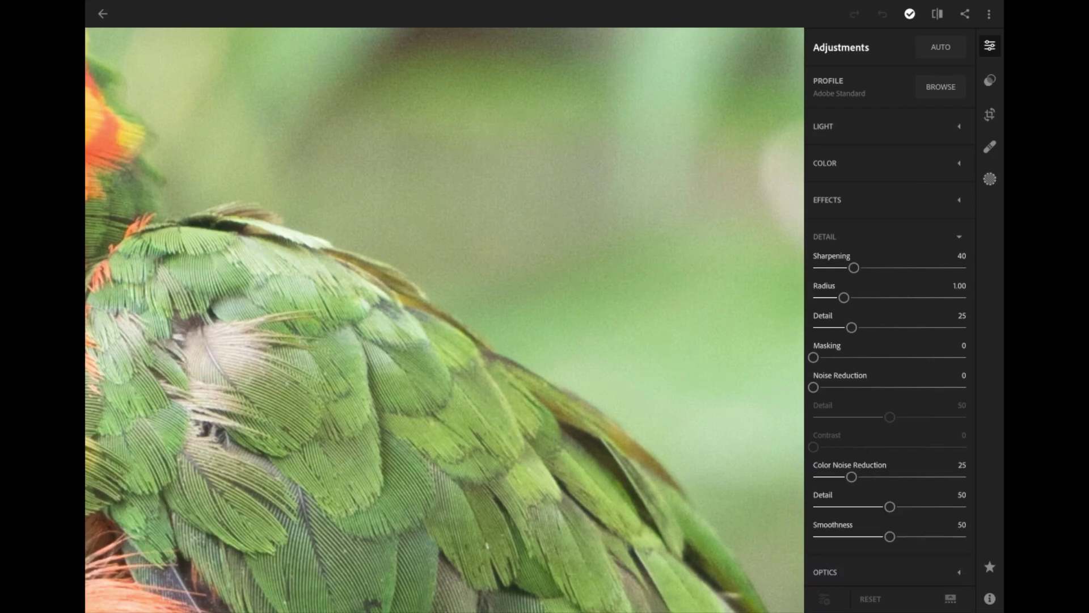
pyautogui.click(551, 229)
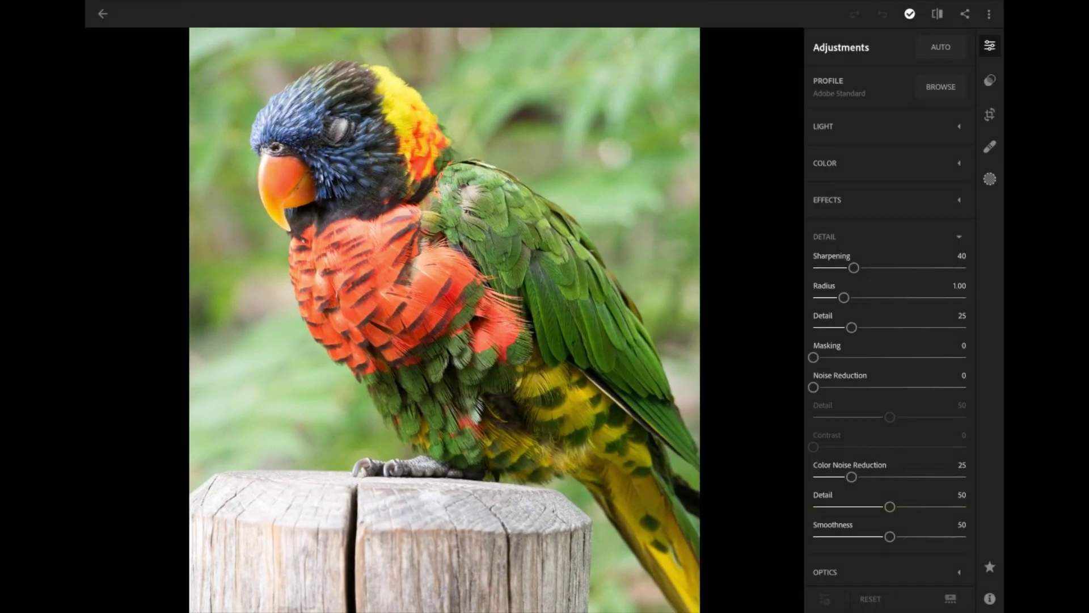
pyautogui.scroll(5, 471, 216)
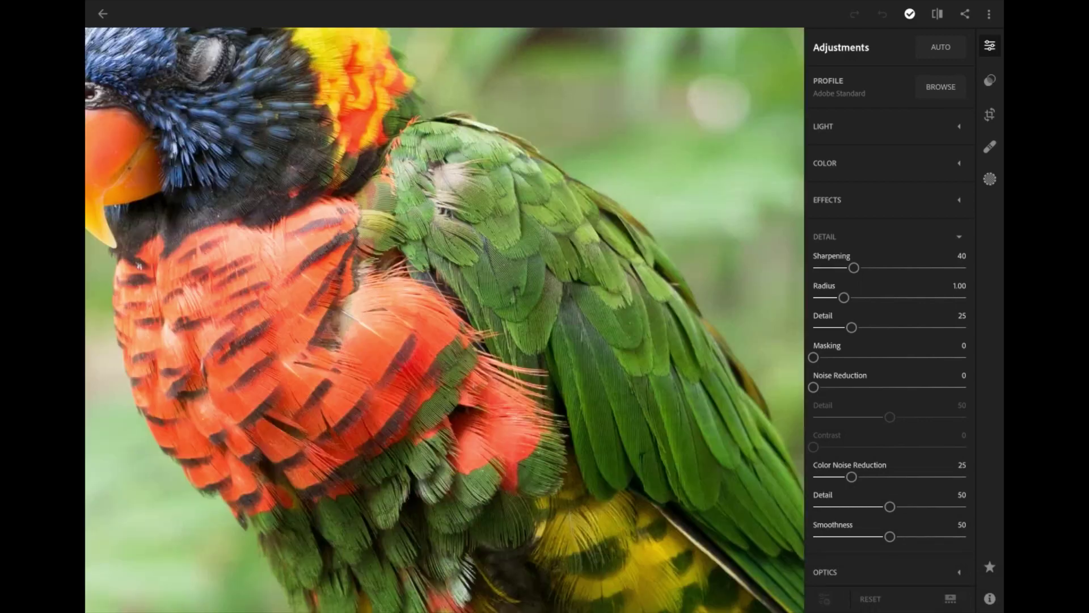
pyautogui.scroll(5, 445, 320)
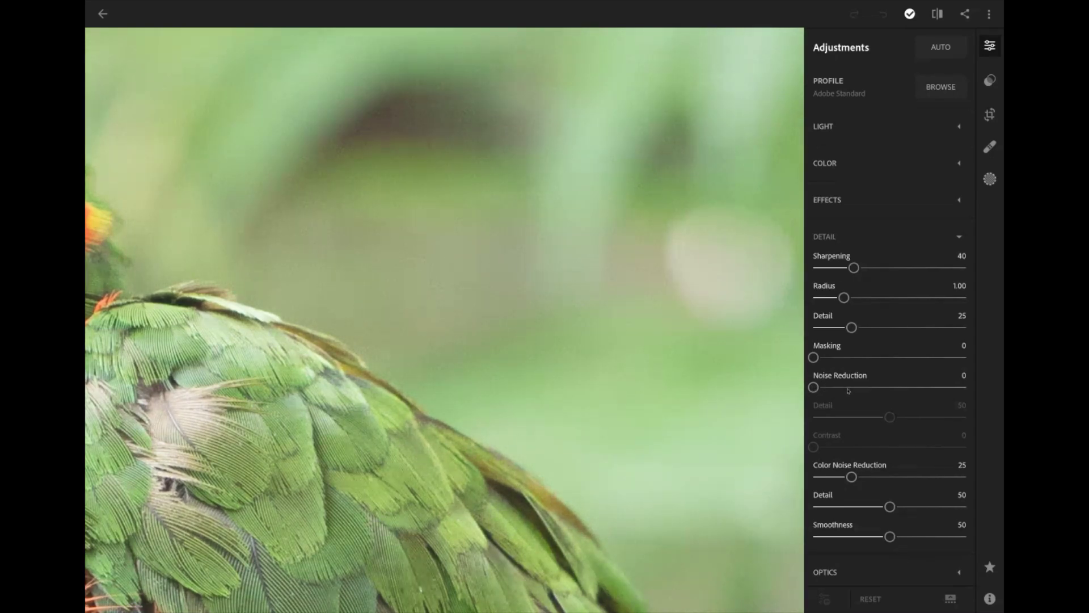
# Raise Noise Reduction to 66, comparing the result against the unedited original along the way
pyautogui.moveTo(818, 388); pyautogui.dragTo(865, 388)
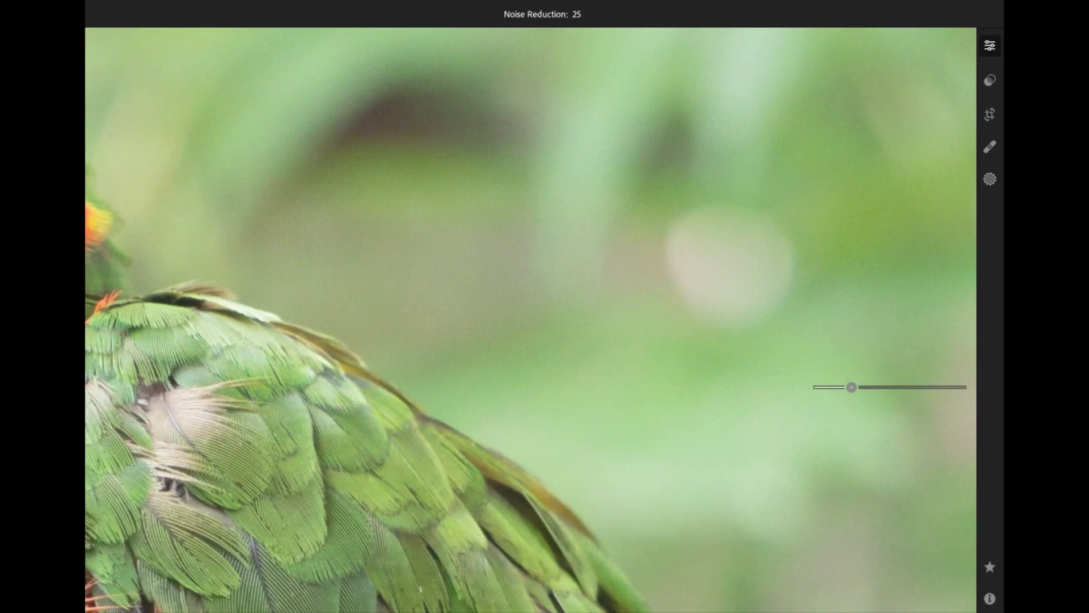
pyautogui.moveTo(851, 387); pyautogui.dragTo(889, 388)
pyautogui.moveTo(871, 387); pyautogui.dragTo(872, 387)
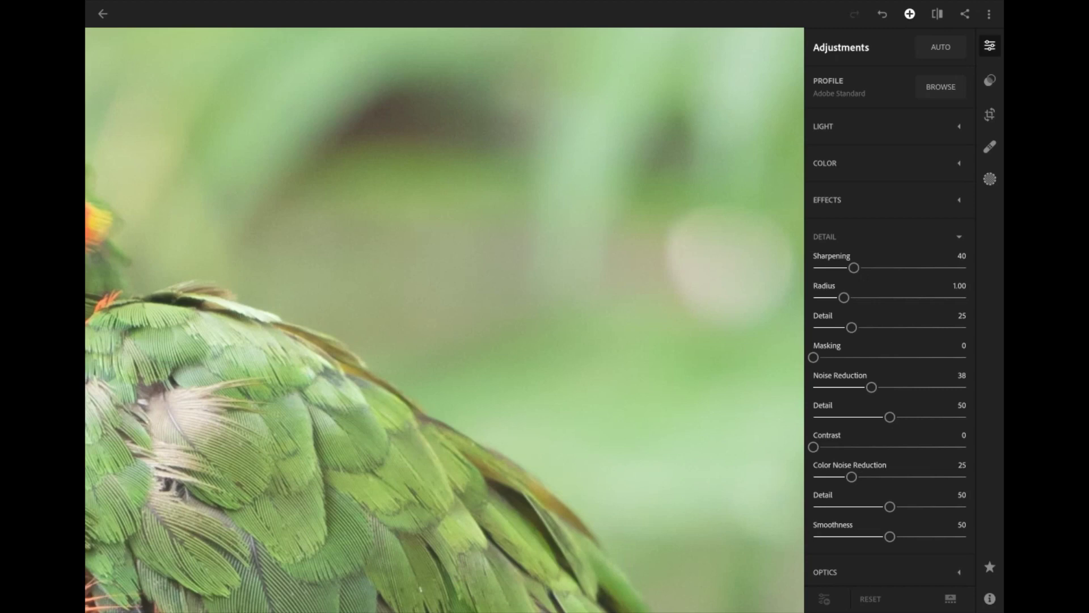
pyautogui.press('\\')
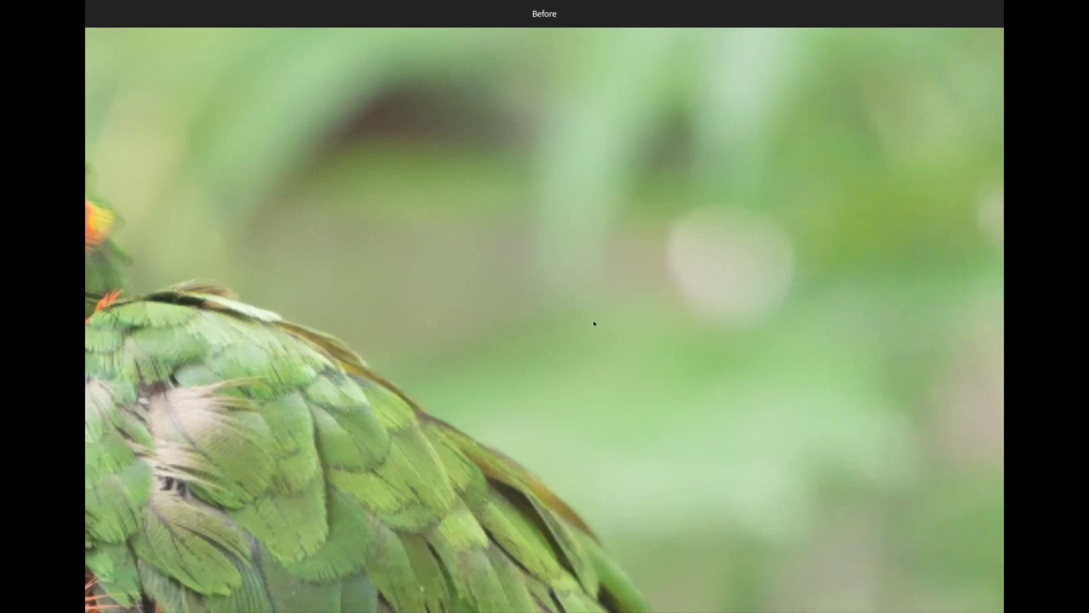
pyautogui.press('\\')
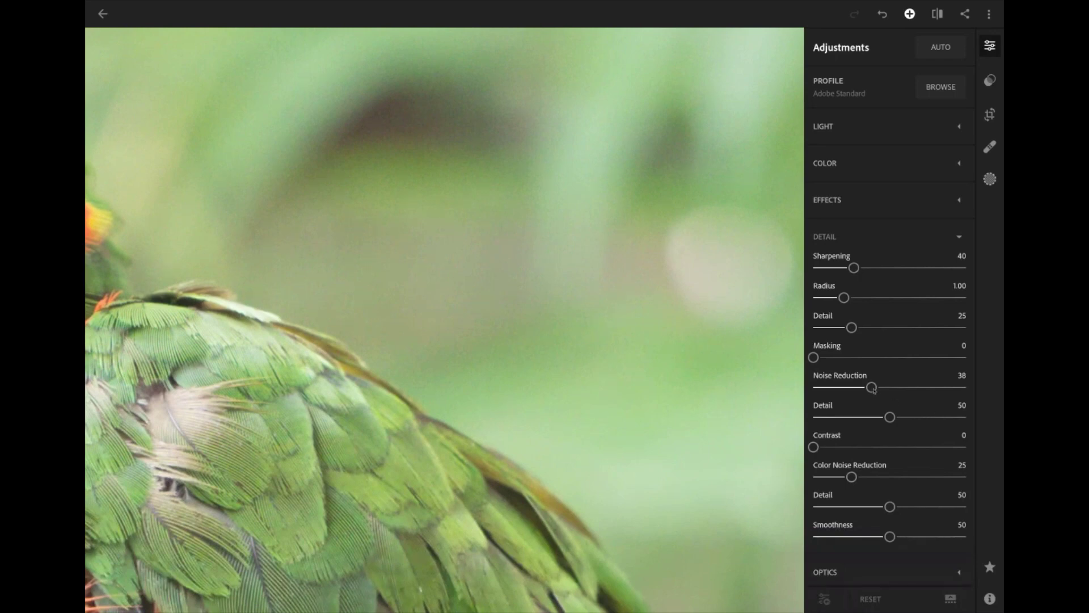
pyautogui.moveTo(873, 389); pyautogui.dragTo(908, 390)
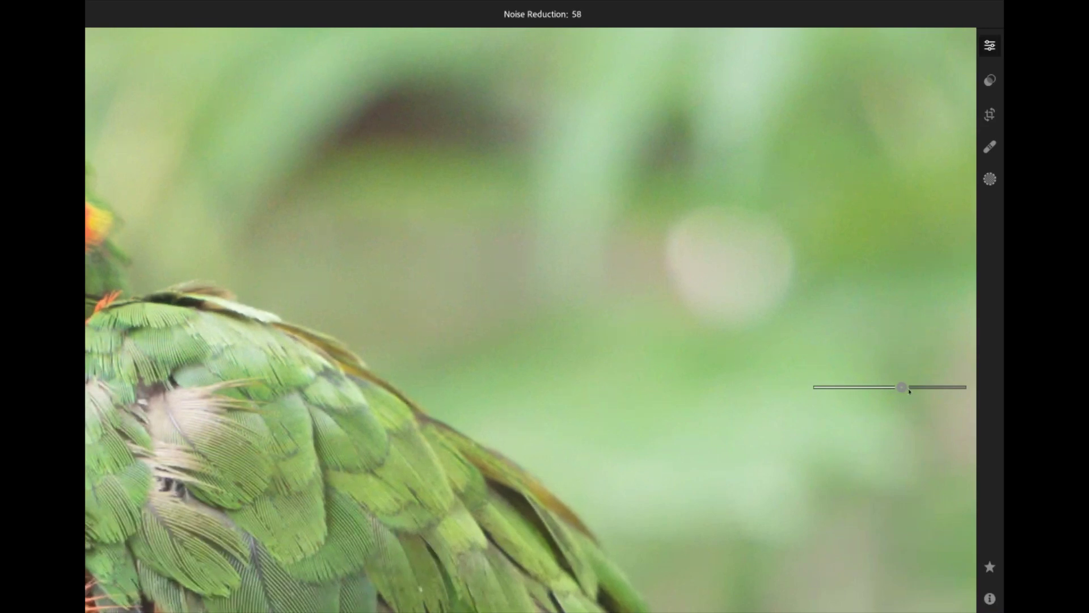
pyautogui.moveTo(902, 387); pyautogui.dragTo(923, 389)
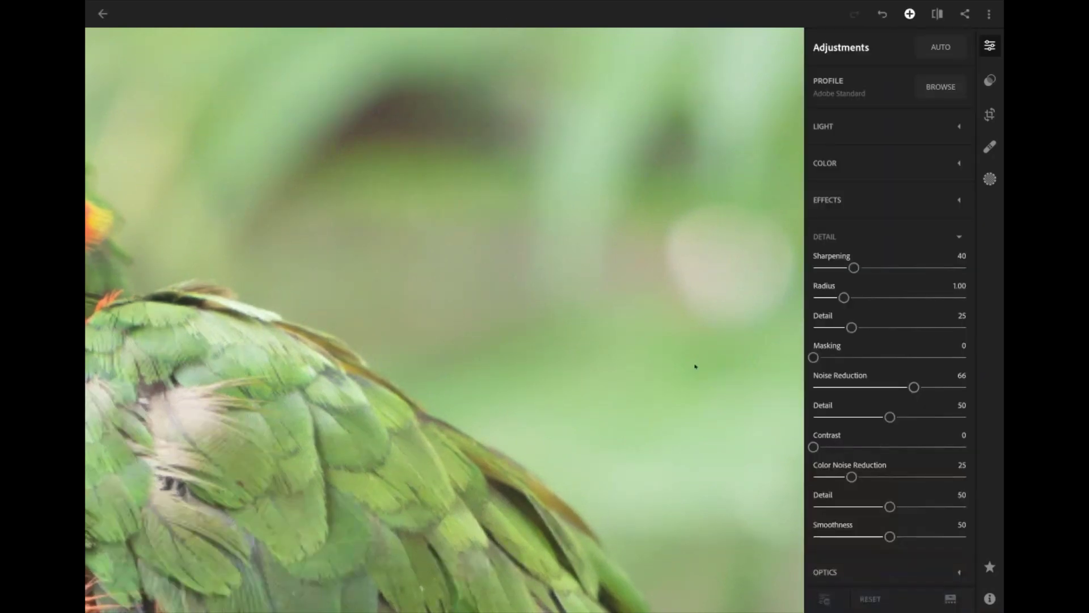
pyautogui.click(537, 342)
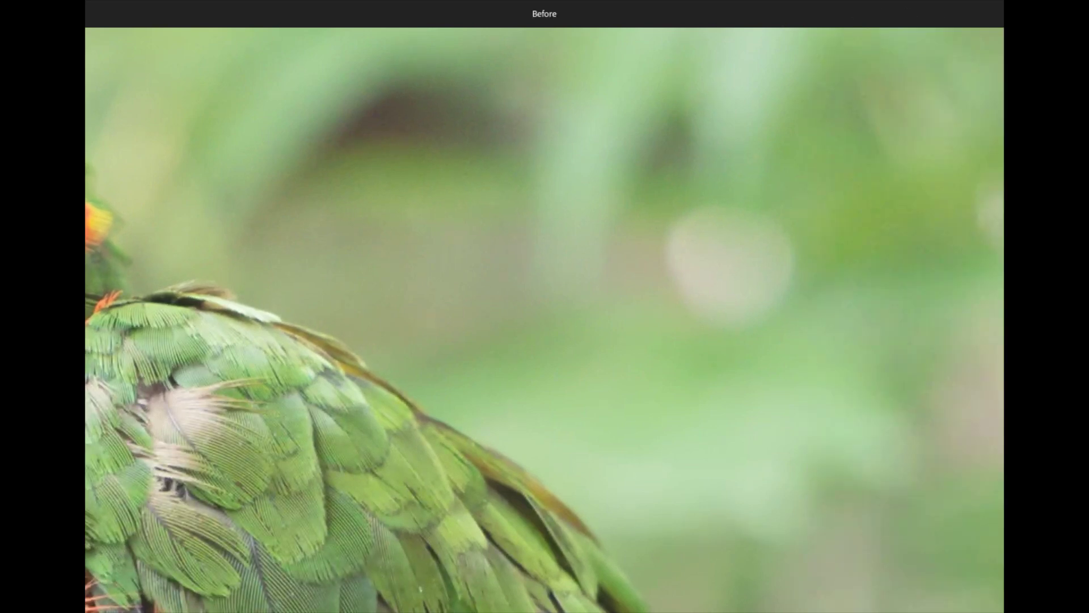
pyautogui.click(537, 342)
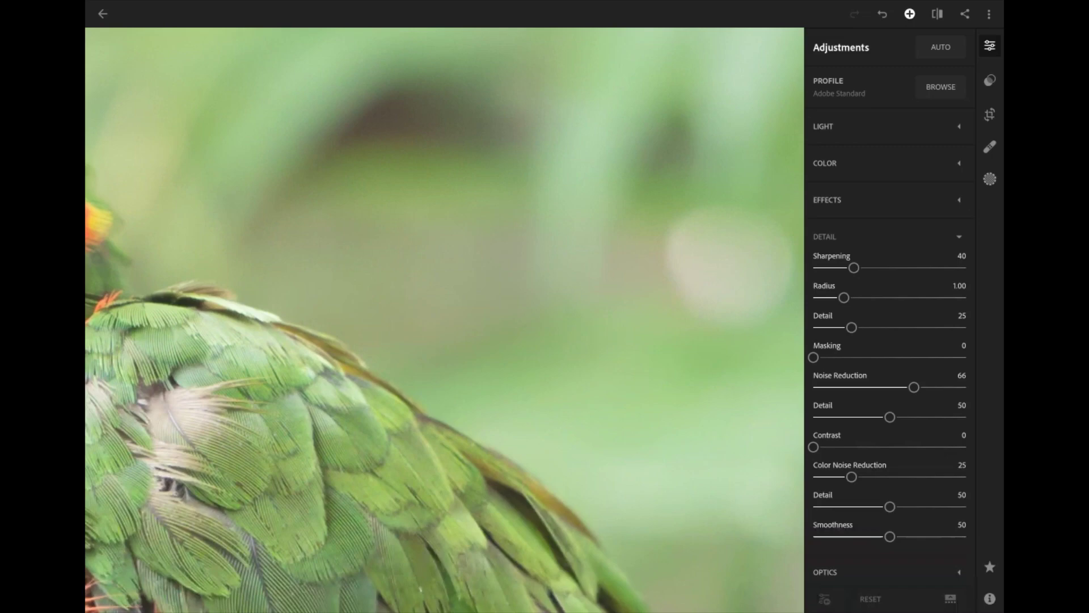
# Zoom out until the whole lorikeet and its wooden post fit the view
pyautogui.scroll(-5, 445, 319)
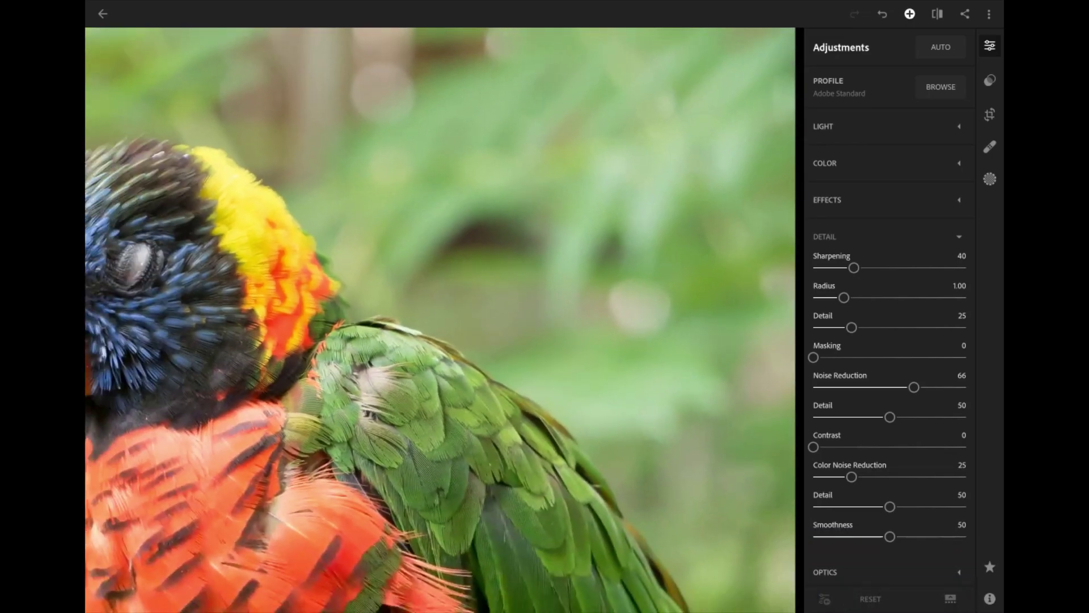
pyautogui.scroll(5, 445, 320)
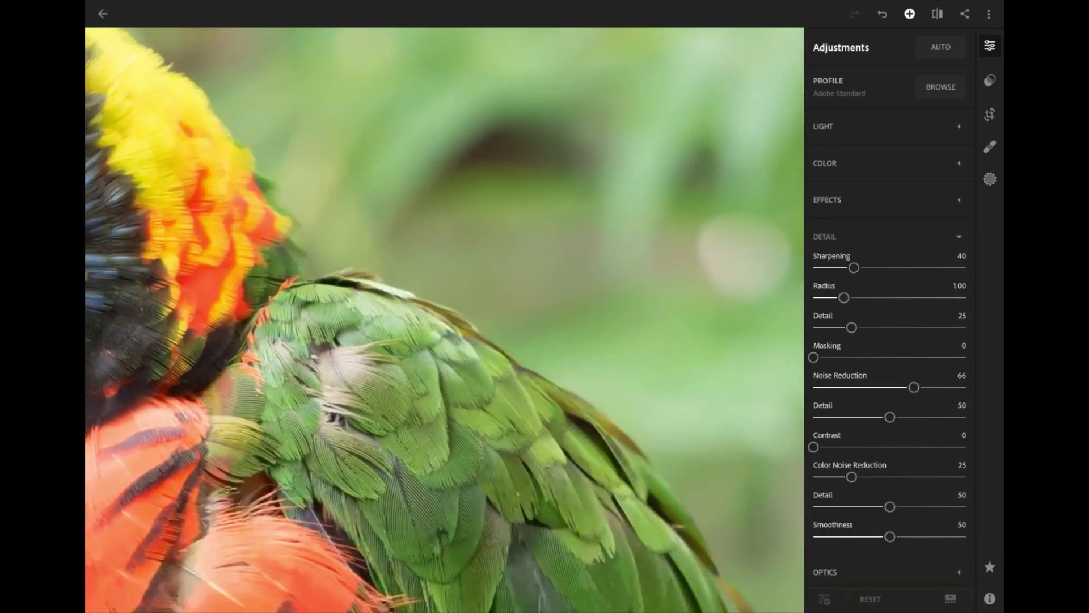
pyautogui.scroll(4, 444, 320)
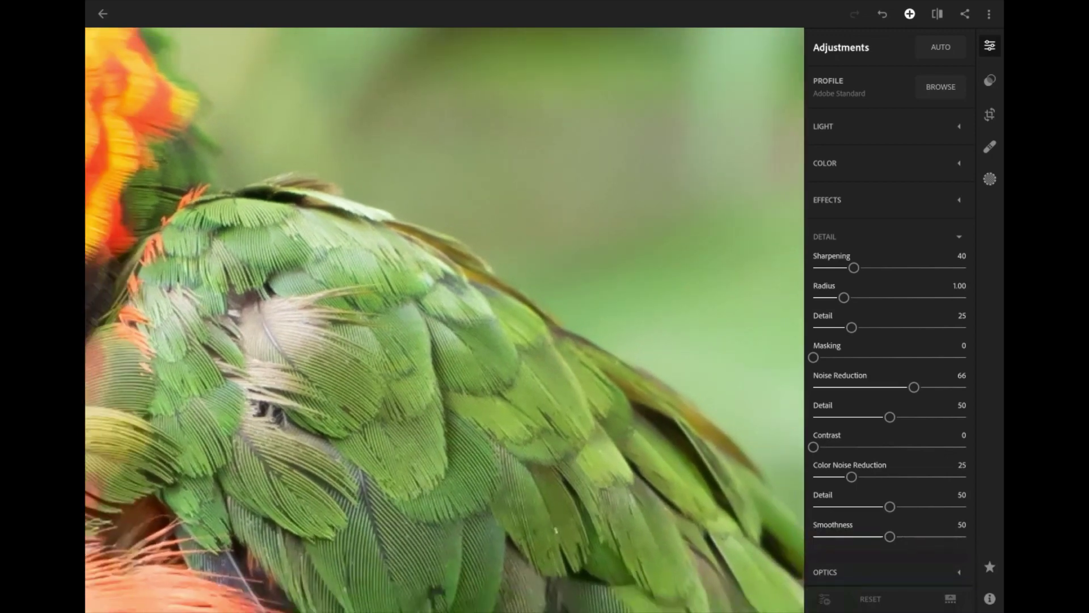
pyautogui.scroll(-4, 445, 320)
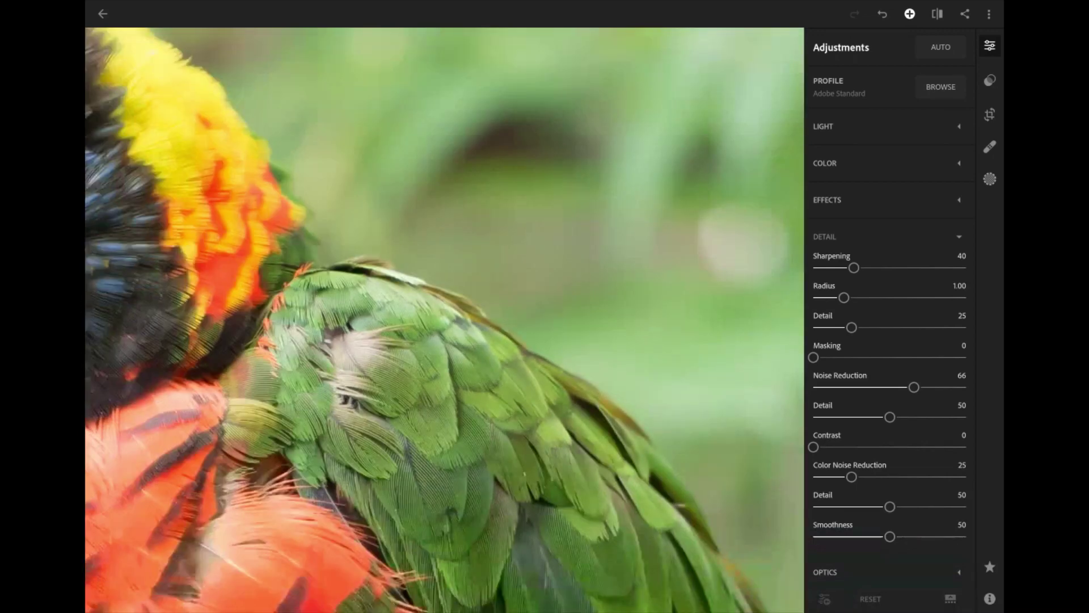
pyautogui.scroll(-2, 445, 319)
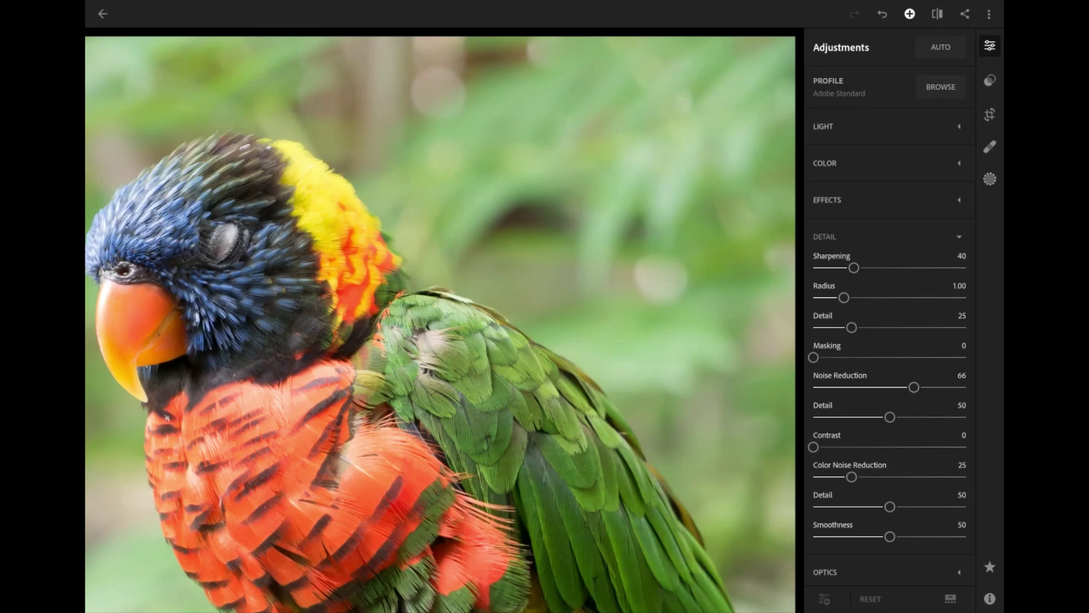
pyautogui.scroll(-3, 440, 323)
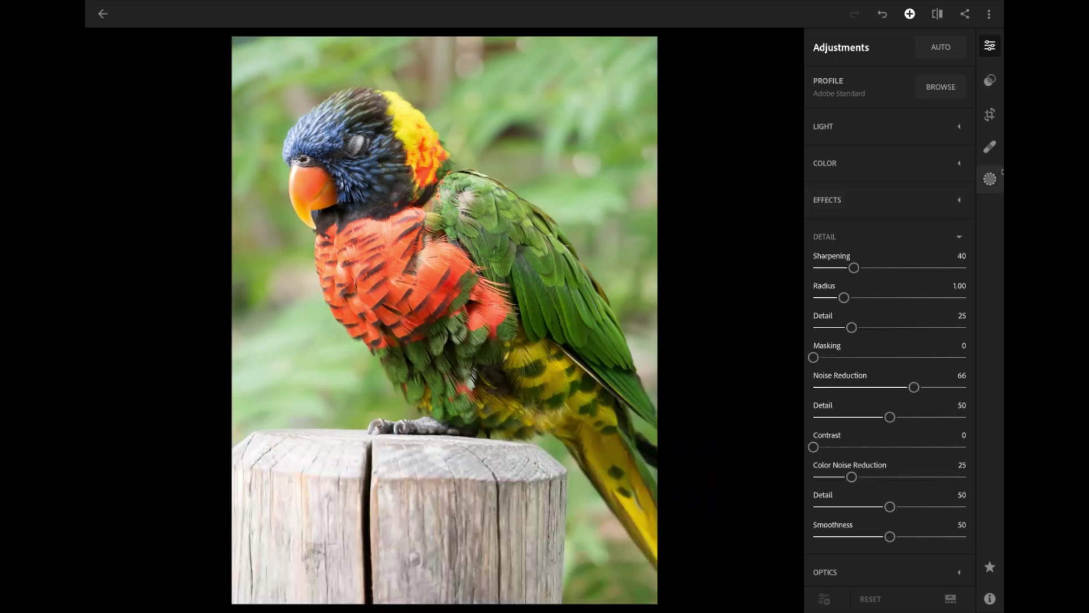
# Start a selective edit, cancel a first brush attempt, and reopen the brush, radial and linear choices
pyautogui.click(991, 179)
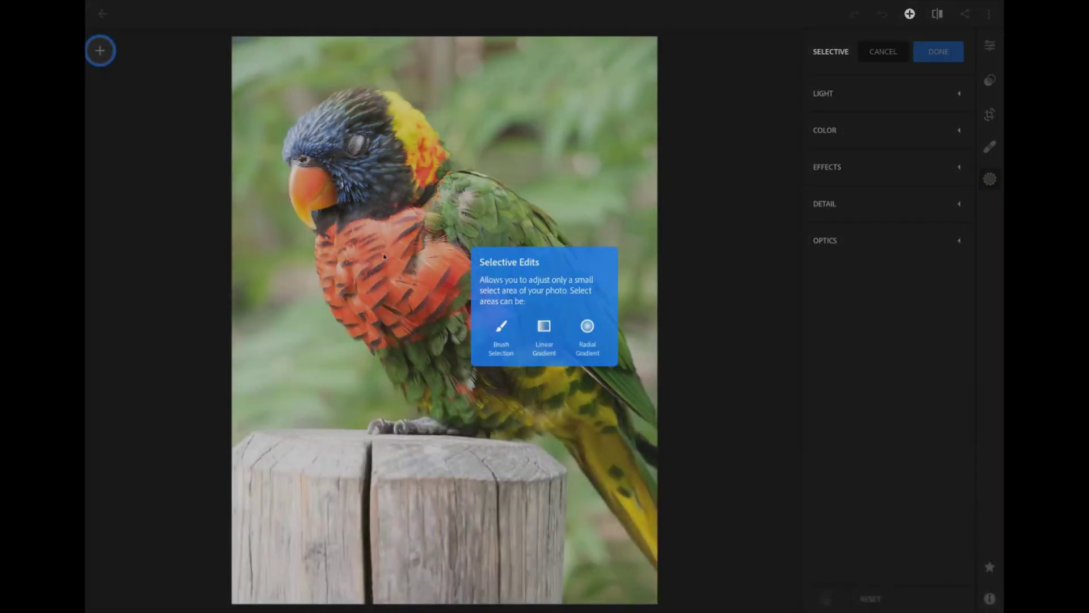
pyautogui.click(413, 248)
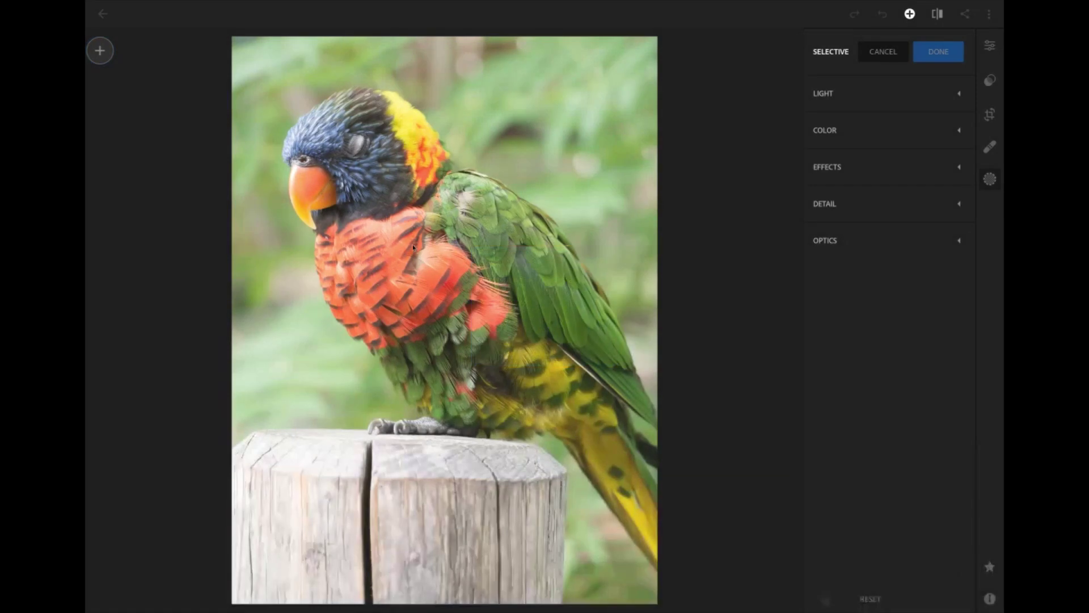
pyautogui.click(102, 51)
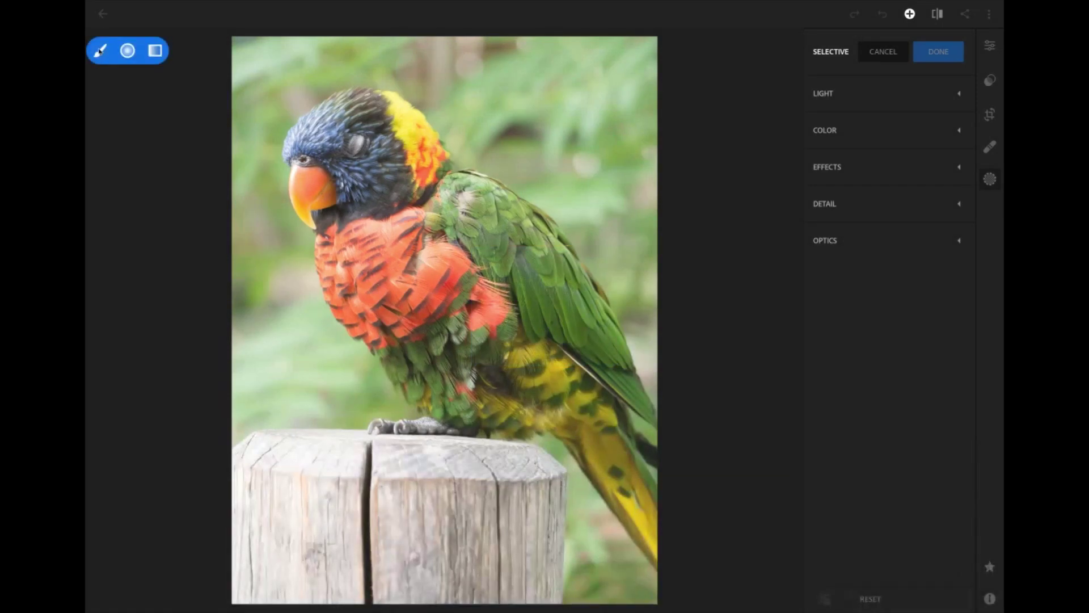
pyautogui.click(99, 51)
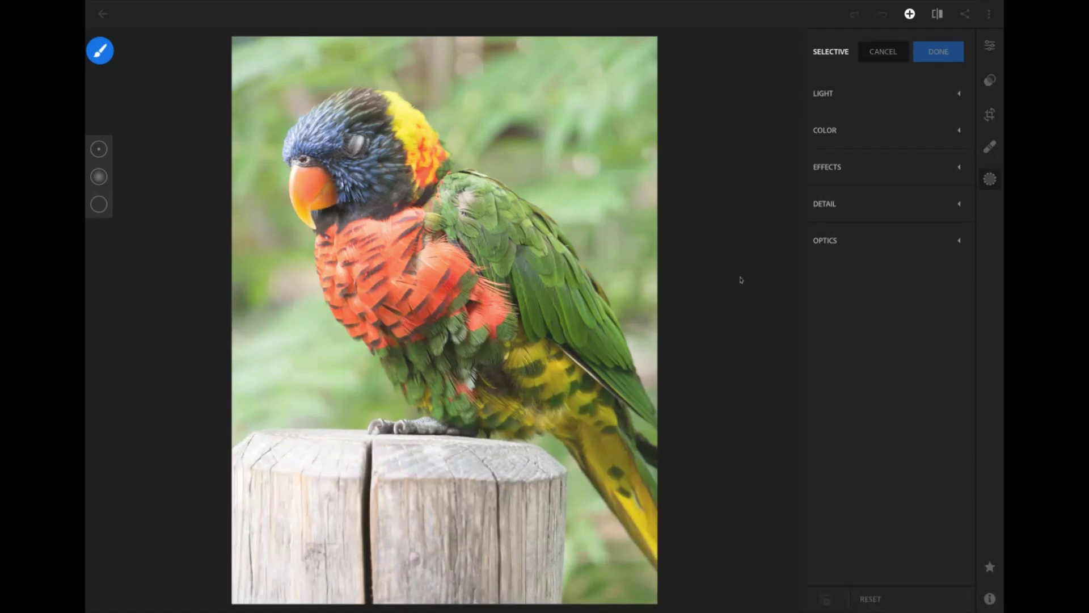
pyautogui.click(884, 52)
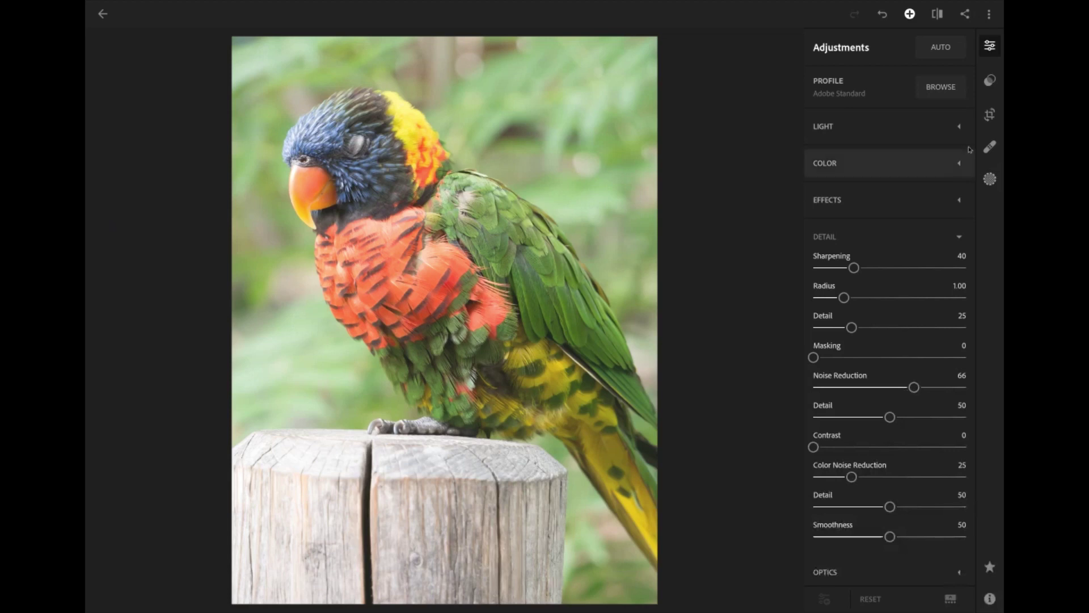
pyautogui.click(1001, 181)
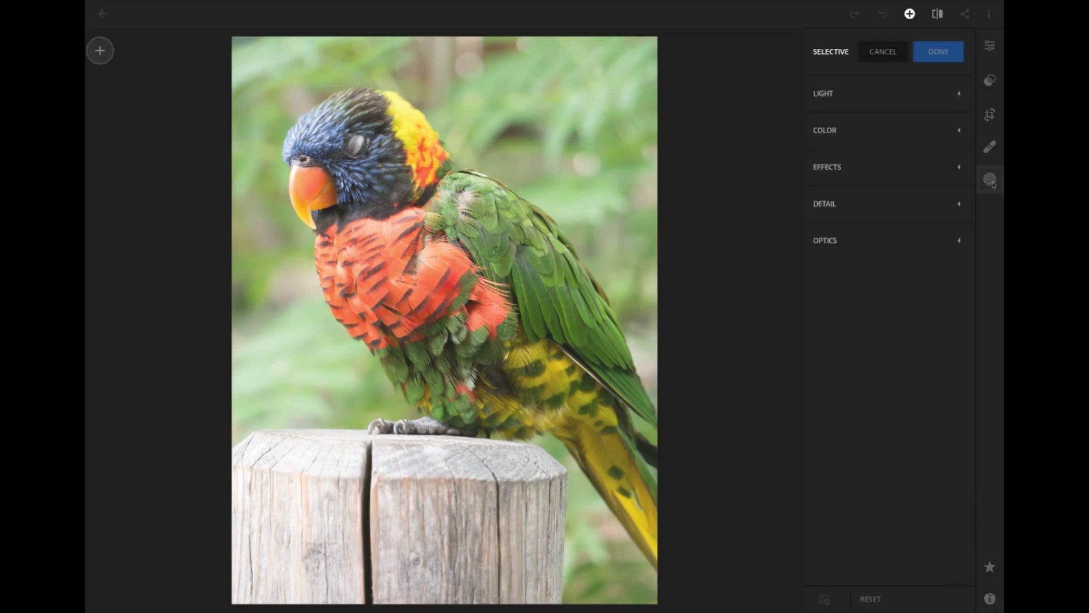
pyautogui.click(101, 53)
# Choose the Brush selection at size 17, paint the head and upper chest, then enlarge to 19
pyautogui.click(101, 52)
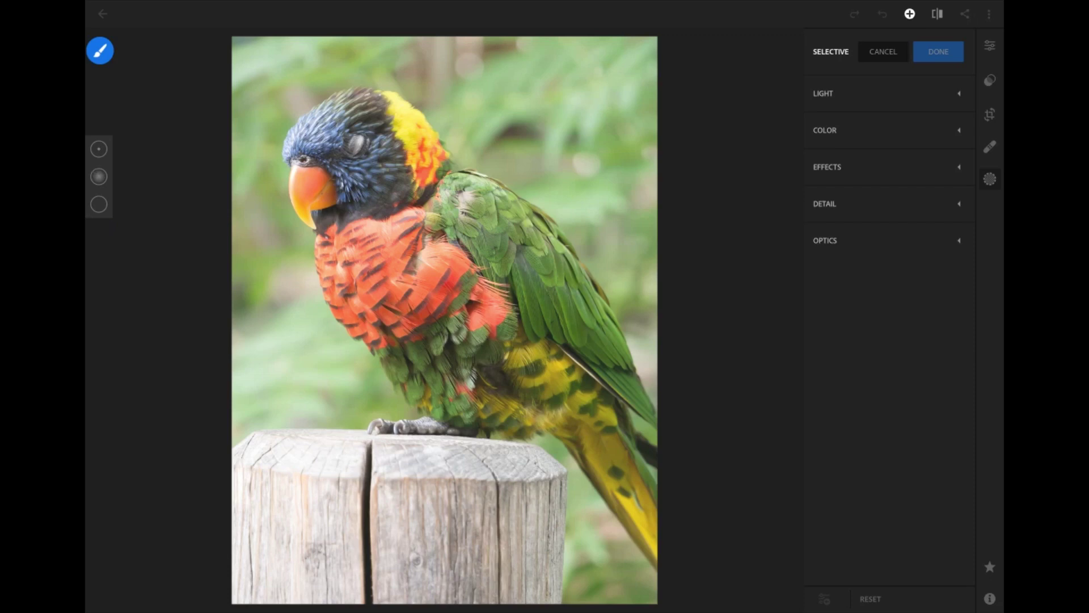
pyautogui.moveTo(100, 156)
pyautogui.mouseDown()
pyautogui.moveTo(104, 218)
pyautogui.moveTo(109, 80)
pyautogui.moveTo(107, 158)
pyautogui.moveTo(108, 150)
pyautogui.mouseUp()
pyautogui.moveTo(391, 182)
pyautogui.mouseDown()
pyautogui.moveTo(352, 193)
pyautogui.moveTo(489, 317)
pyautogui.moveTo(522, 332)
pyautogui.moveTo(548, 374)
pyautogui.moveTo(593, 354)
pyautogui.moveTo(560, 389)
pyautogui.mouseUp()
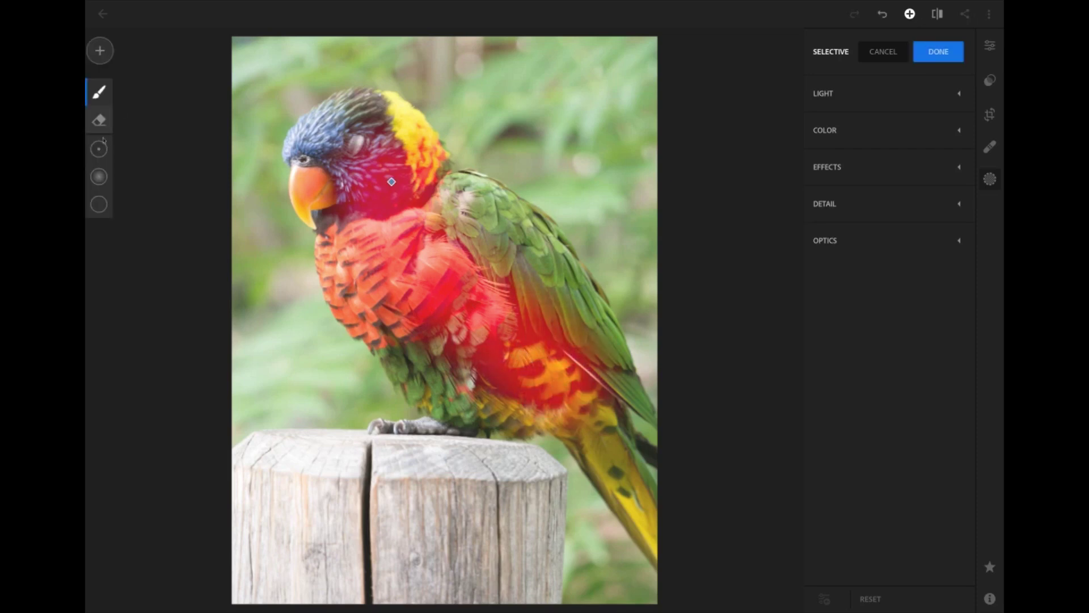
pyautogui.moveTo(101, 149); pyautogui.dragTo(105, 209)
# Paint the mask over the orange chest, the belly feathers near the feet and the green wing
pyautogui.scroll(5, 450, 337)
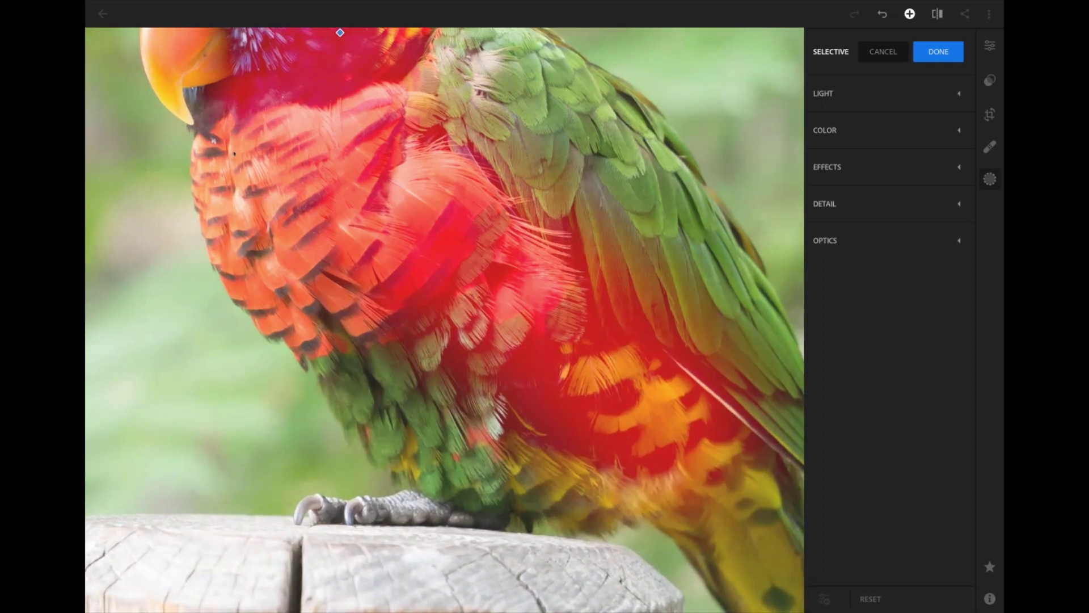
pyautogui.moveTo(233, 131)
pyautogui.mouseDown()
pyautogui.moveTo(279, 268)
pyautogui.moveTo(404, 423)
pyautogui.moveTo(438, 457)
pyautogui.moveTo(479, 472)
pyautogui.moveTo(437, 463)
pyautogui.mouseUp()
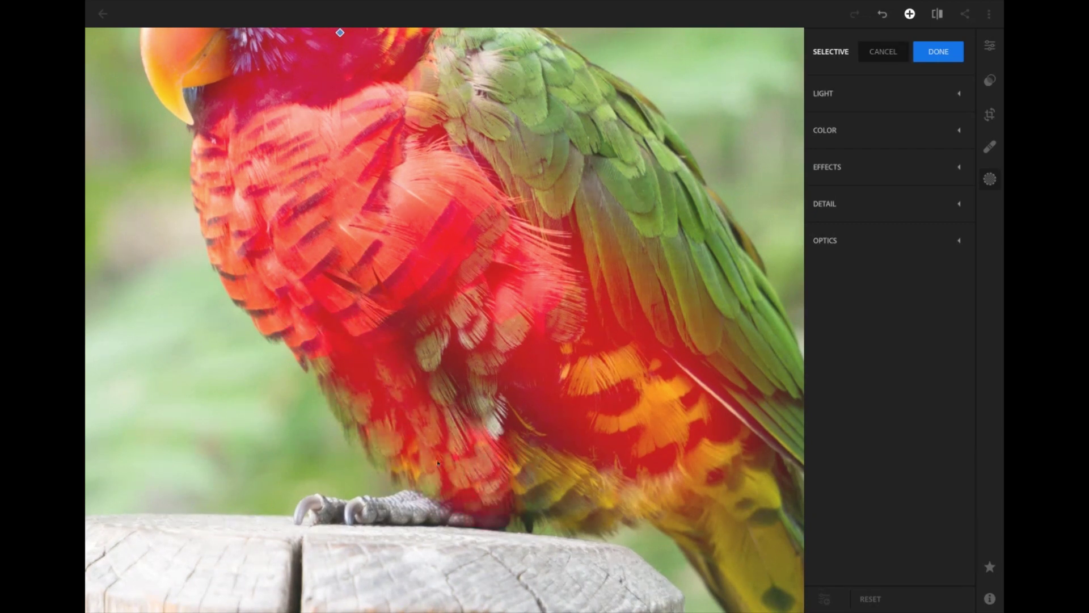
pyautogui.moveTo(551, 485); pyautogui.dragTo(461, 397)
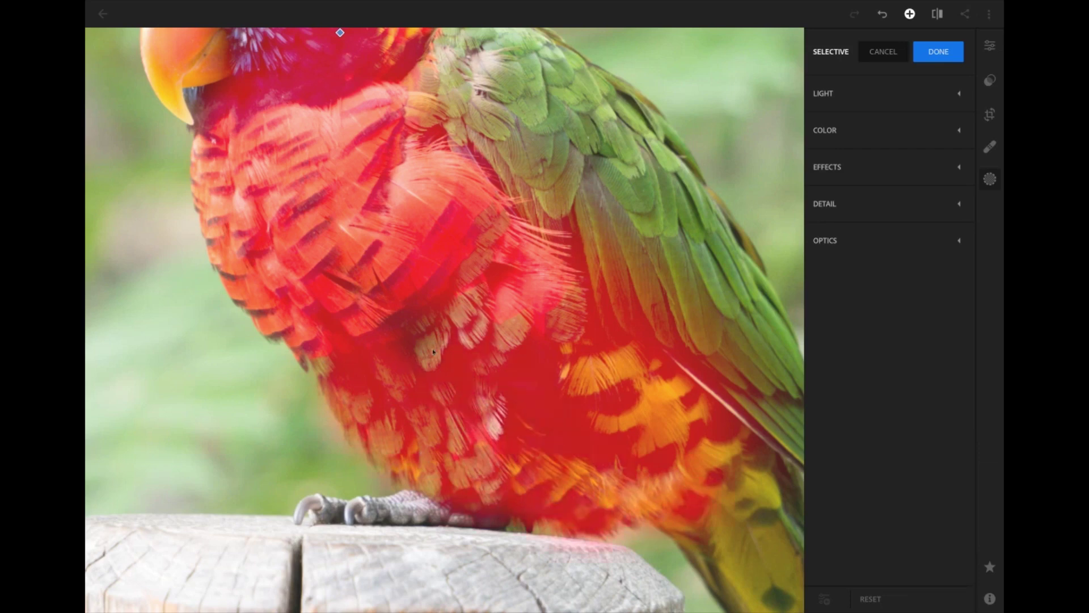
pyautogui.moveTo(574, 284)
pyautogui.mouseDown()
pyautogui.moveTo(708, 402)
pyautogui.moveTo(617, 270)
pyautogui.moveTo(794, 411)
pyautogui.moveTo(644, 187)
pyautogui.moveTo(714, 274)
pyautogui.moveTo(466, 132)
pyautogui.mouseUp()
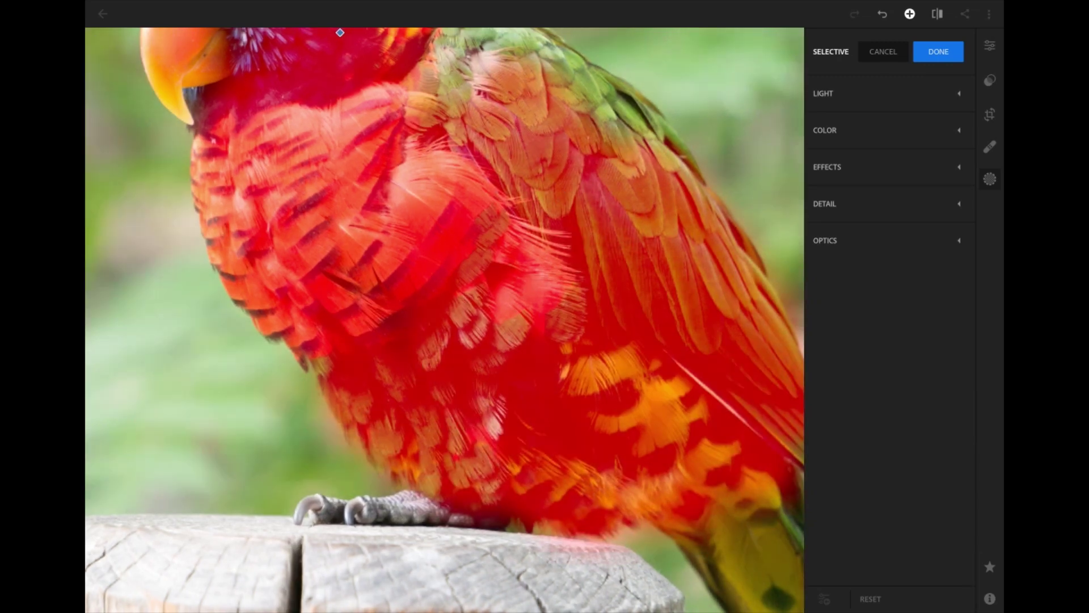
pyautogui.scroll(-5, 466, 133)
pyautogui.scroll(2, 624, 341)
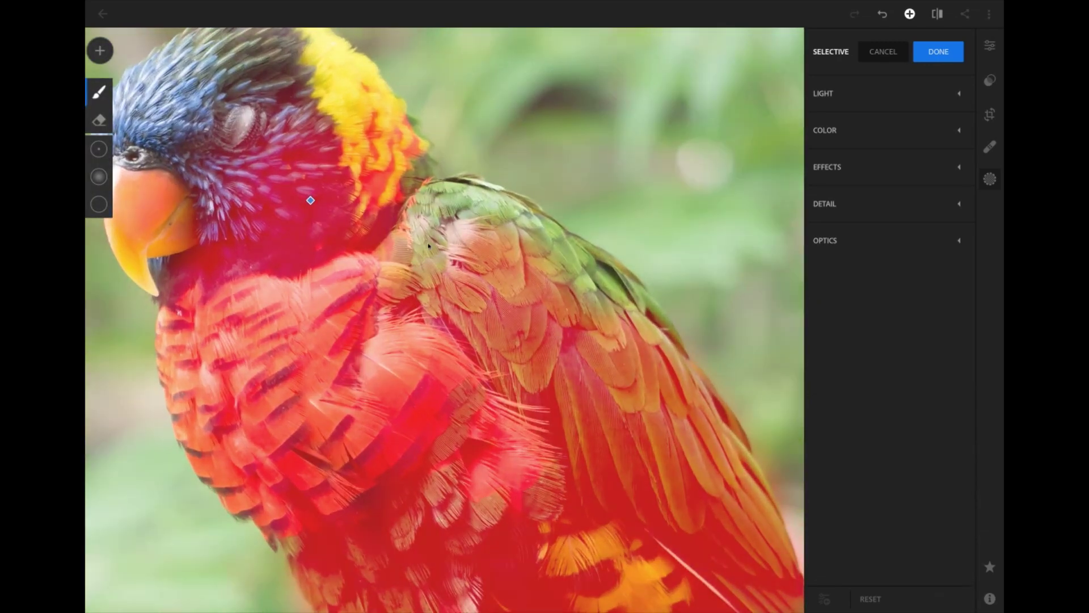
# Brush the mask over the blue head down to the beak and along the tail, then zoom in on the head
pyautogui.moveTo(446, 258)
pyautogui.mouseDown()
pyautogui.moveTo(318, 68)
pyautogui.moveTo(162, 76)
pyautogui.moveTo(164, 272)
pyautogui.mouseUp()
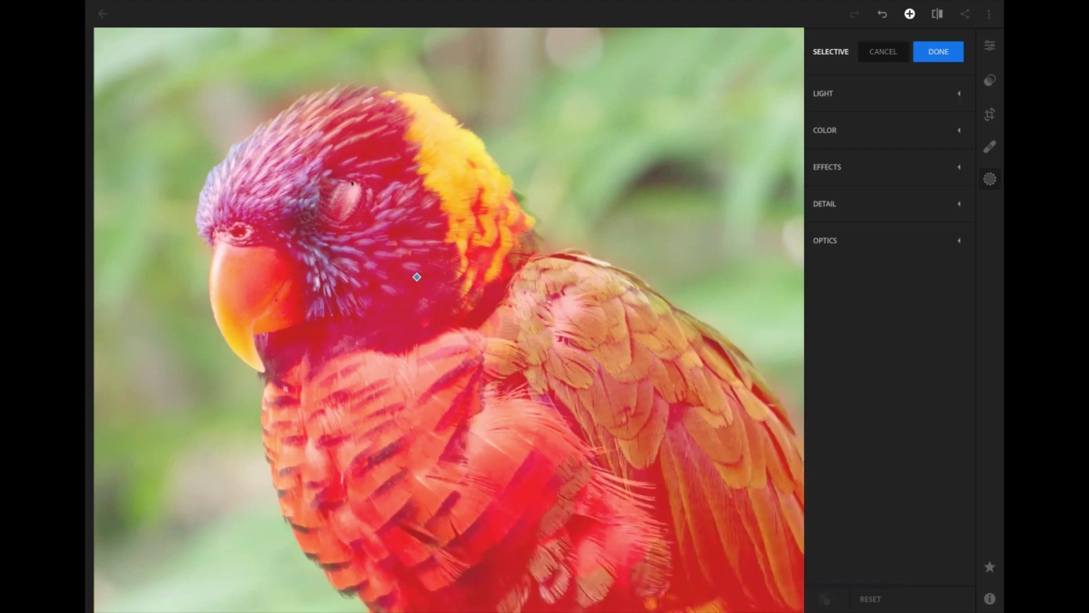
pyautogui.scroll(-10, 706, 406)
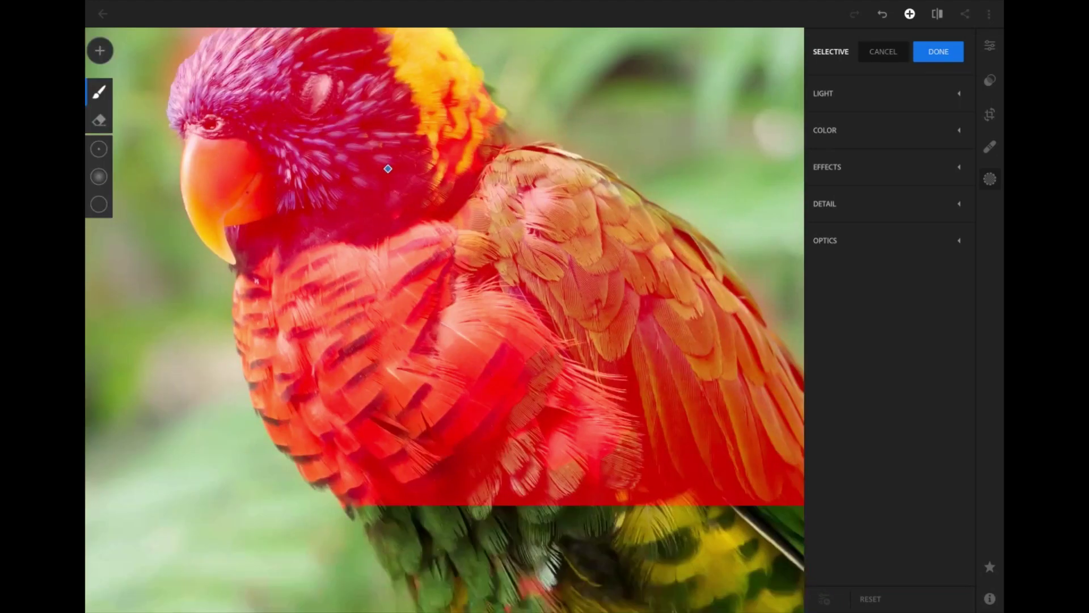
pyautogui.moveTo(707, 407)
pyautogui.mouseDown()
pyautogui.moveTo(688, 373)
pyautogui.moveTo(653, 388)
pyautogui.moveTo(795, 584)
pyautogui.moveTo(730, 361)
pyautogui.moveTo(749, 332)
pyautogui.moveTo(783, 401)
pyautogui.moveTo(696, 276)
pyautogui.mouseUp()
pyautogui.scroll(10, 697, 276)
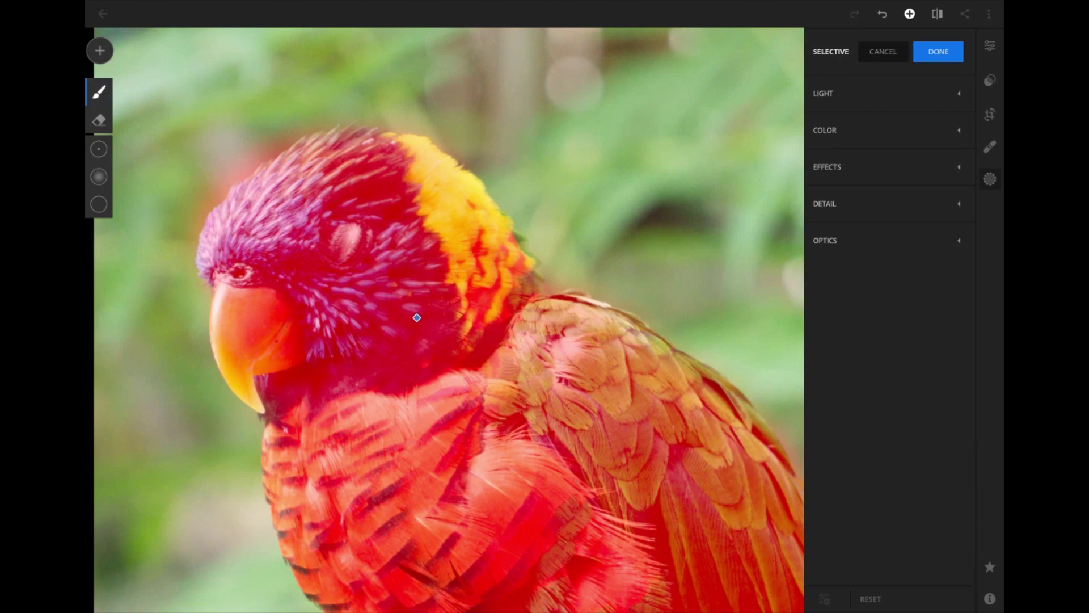
pyautogui.scroll(5, 364, 177)
pyautogui.scroll(1, 363, 177)
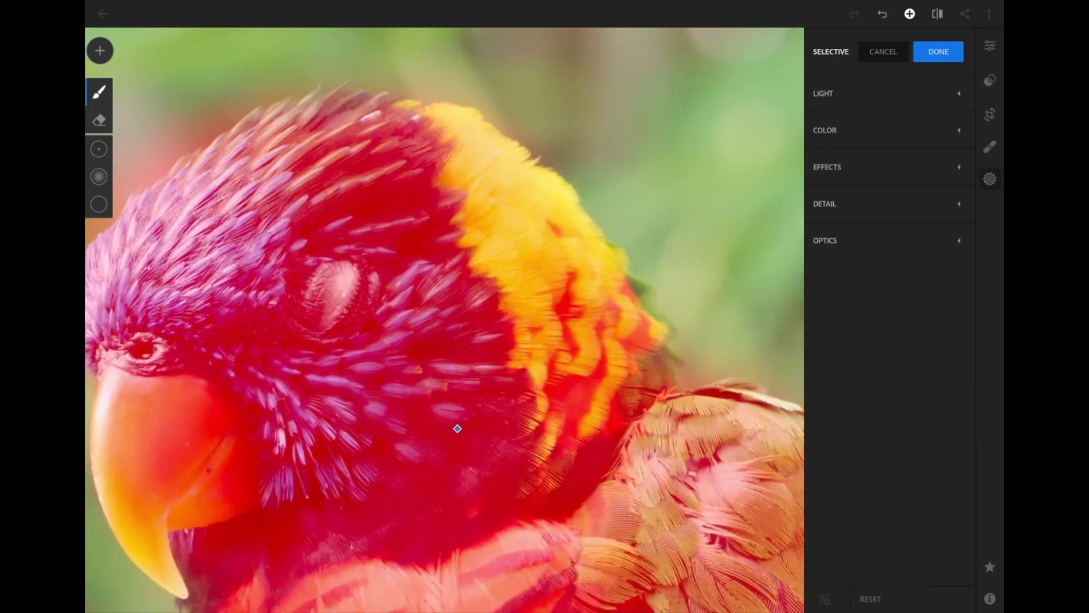
pyautogui.moveTo(454, 428); pyautogui.dragTo(592, 460)
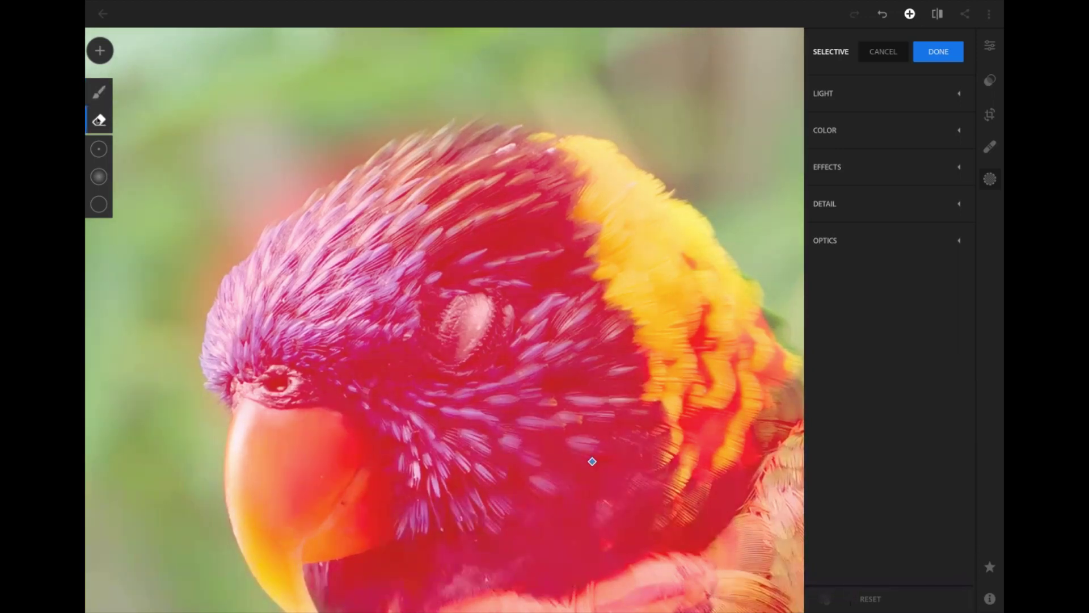
# Switch to the Eraser at size 17 and remove mask spill from the background near the head
pyautogui.click(98, 121)
pyautogui.moveTo(99, 149); pyautogui.dragTo(112, 143)
pyautogui.moveTo(292, 139); pyautogui.dragTo(257, 181)
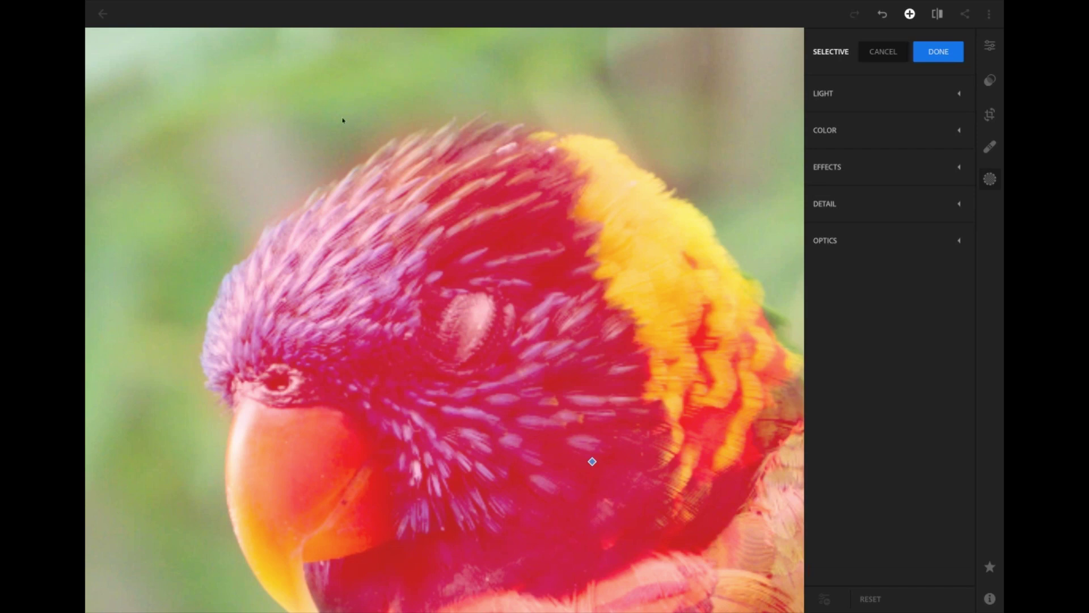
pyautogui.moveTo(259, 112)
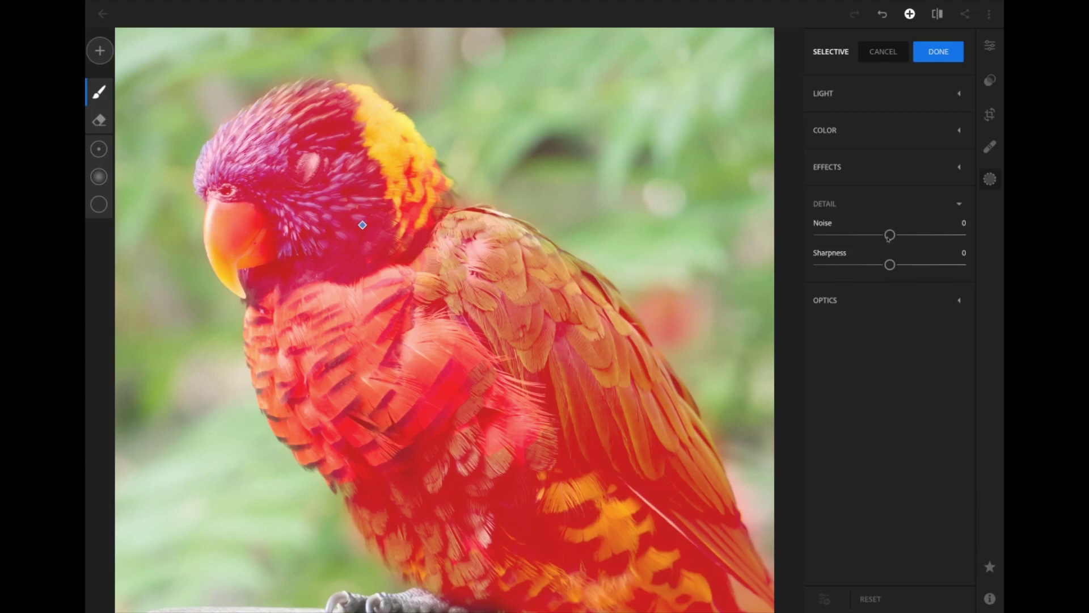
# Set the lorikeet mask's local Detail to Noise -67 and Sharpness 21, then apply it
pyautogui.moveTo(882, 239); pyautogui.dragTo(832, 244)
pyautogui.moveTo(890, 265); pyautogui.dragTo(909, 267)
pyautogui.click(930, 53)
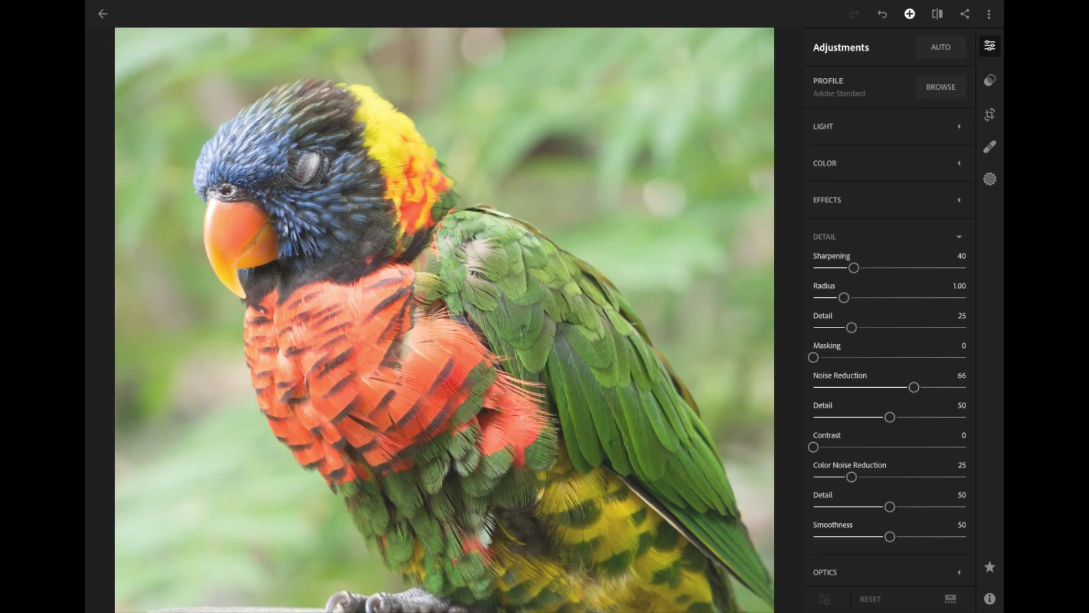
pyautogui.press('z')
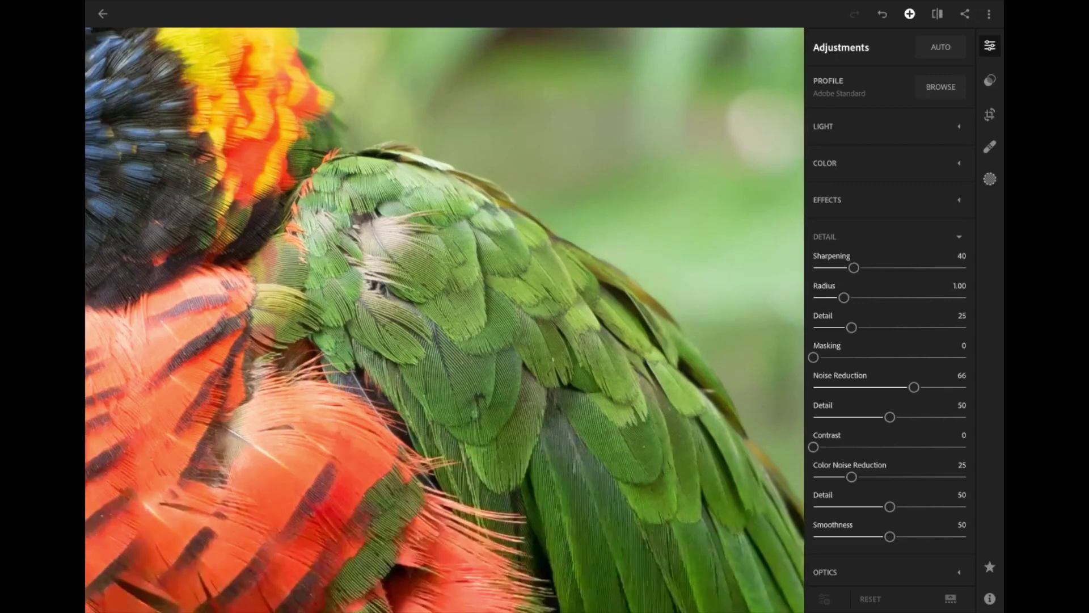
pyautogui.scroll(3, 340, 227)
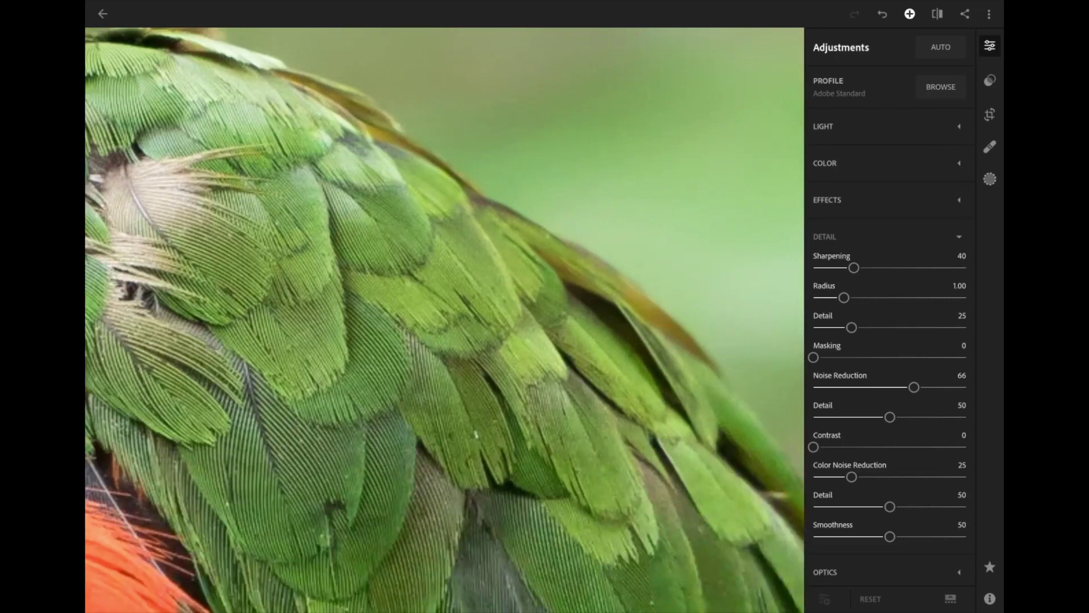
pyautogui.scroll(3, 444, 320)
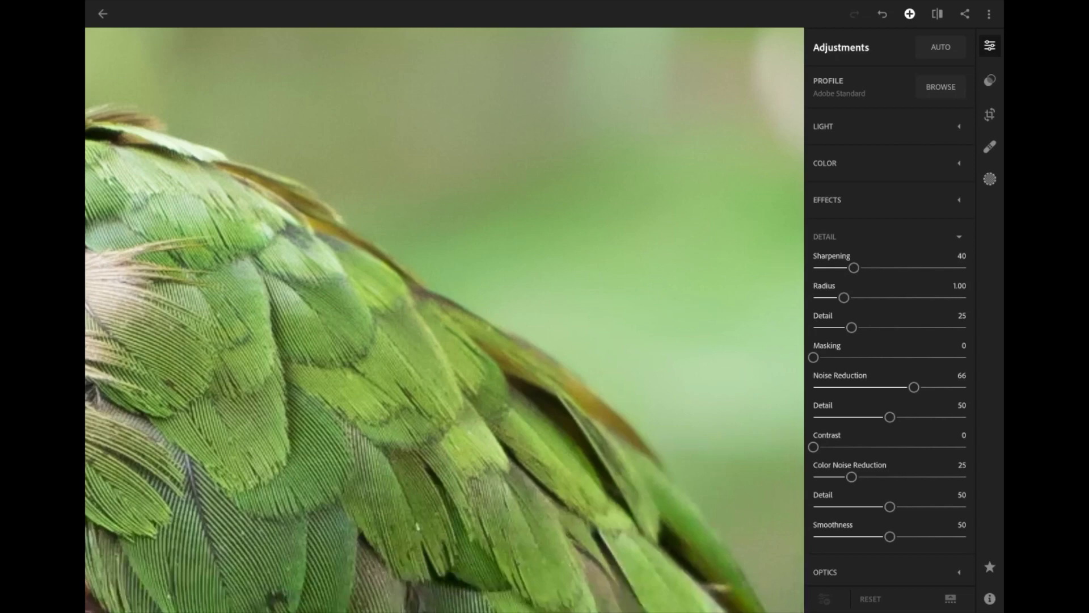
pyautogui.press('z')
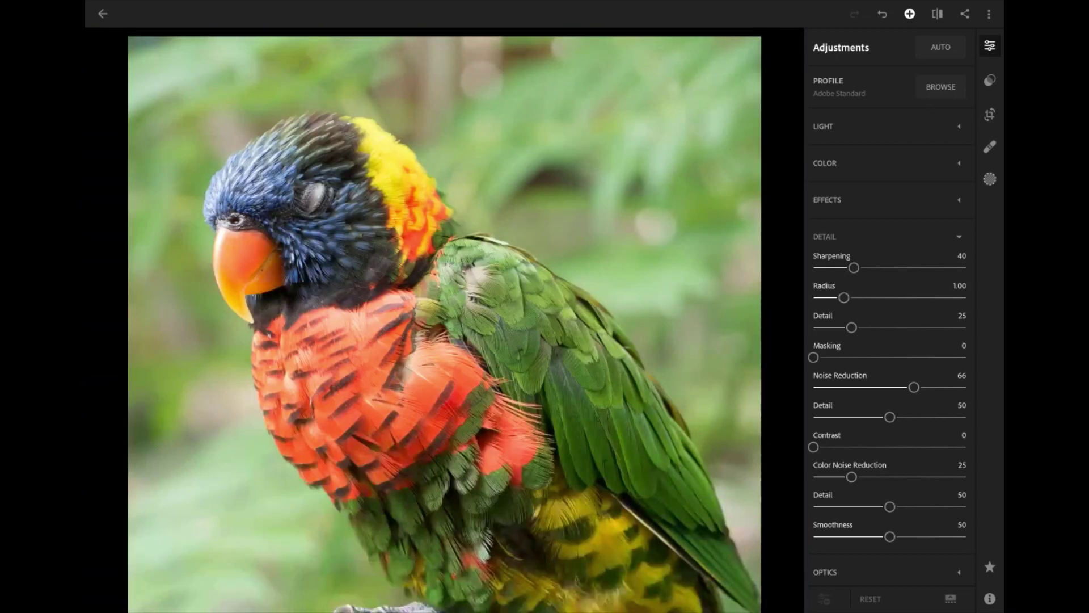